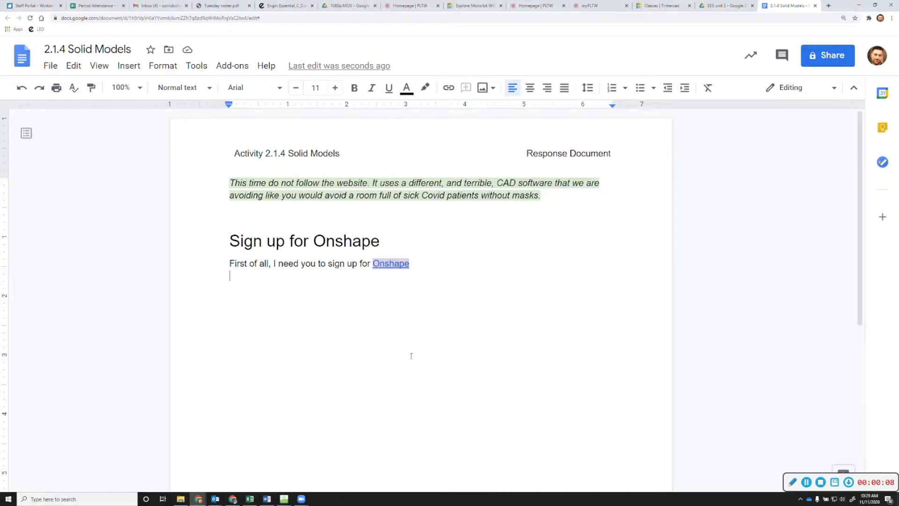
# Open the assignment's Onshape link to reach the Education Plan sign-up page in a new tab
pyautogui.click(390, 267)
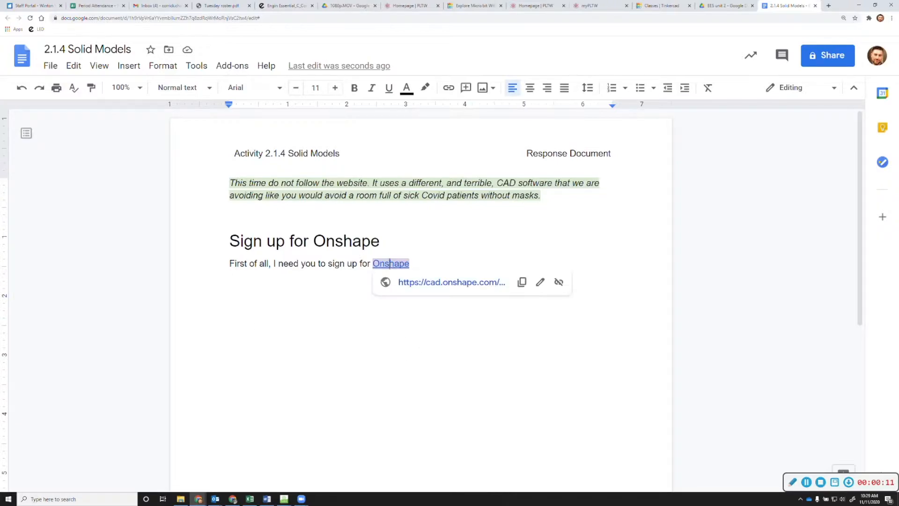
pyautogui.click(428, 282)
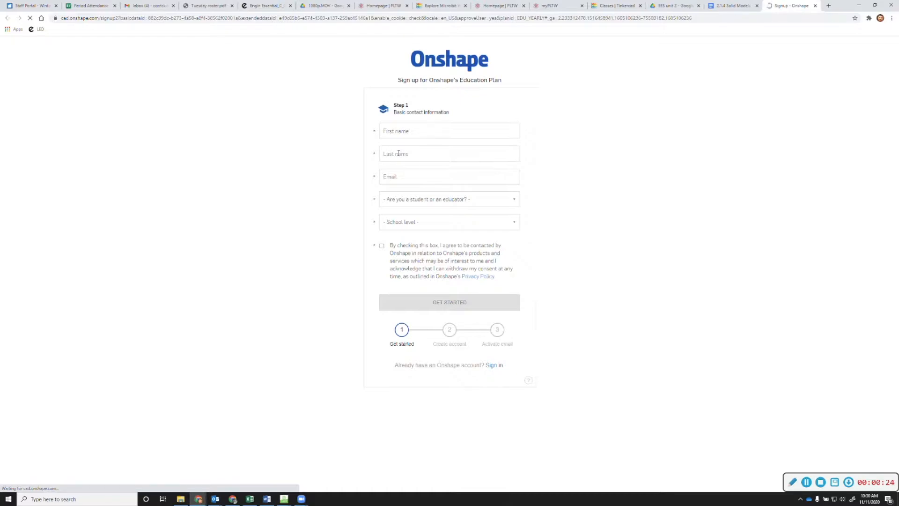
# Set the account type to Student and the school level to Grade School (K-12), and tick the contact consent
pyautogui.click(423, 135)
pyautogui.click(421, 156)
pyautogui.click(418, 178)
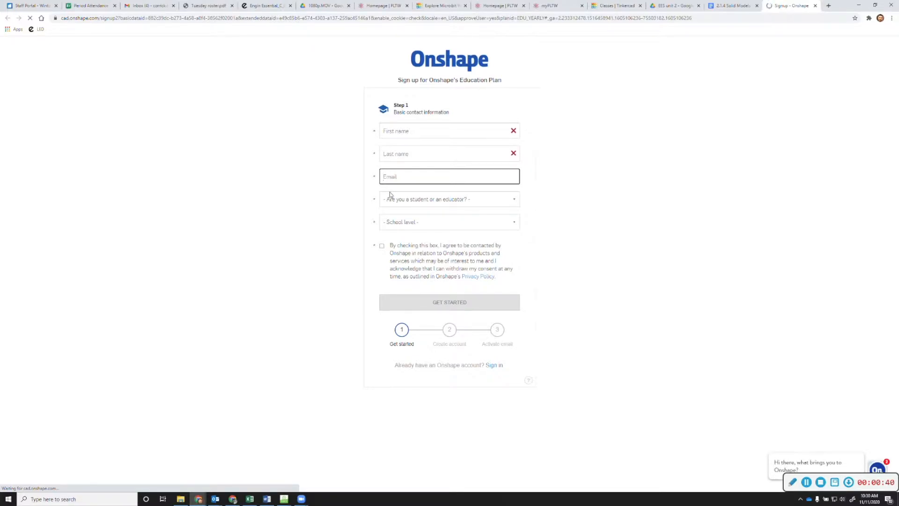
pyautogui.click(425, 202)
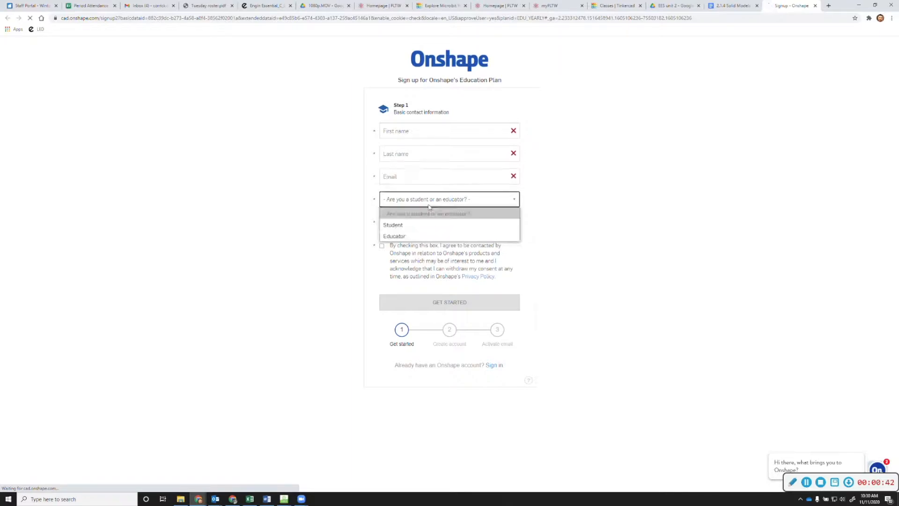
pyautogui.click(424, 225)
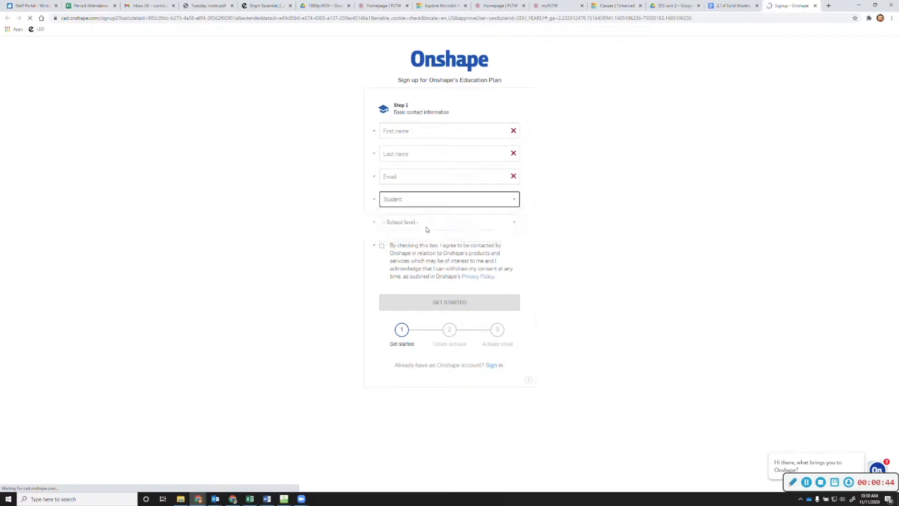
pyautogui.click(425, 222)
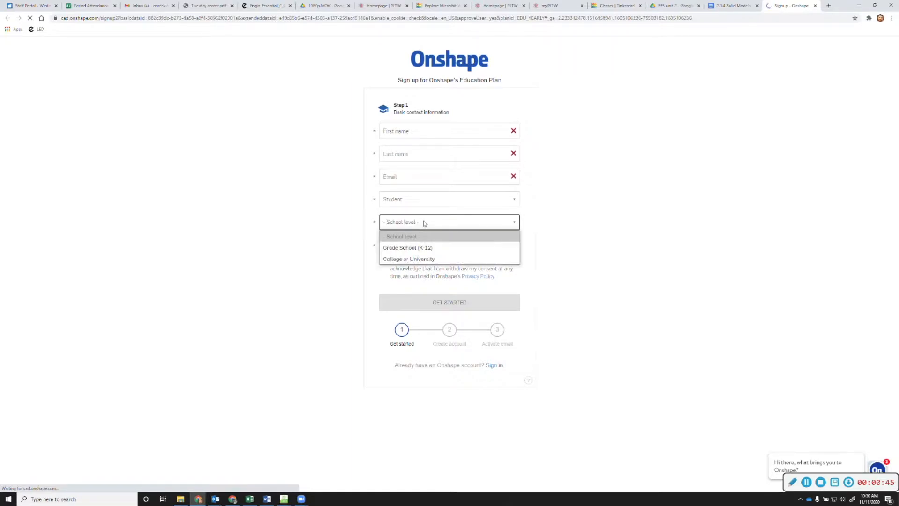
pyautogui.click(443, 252)
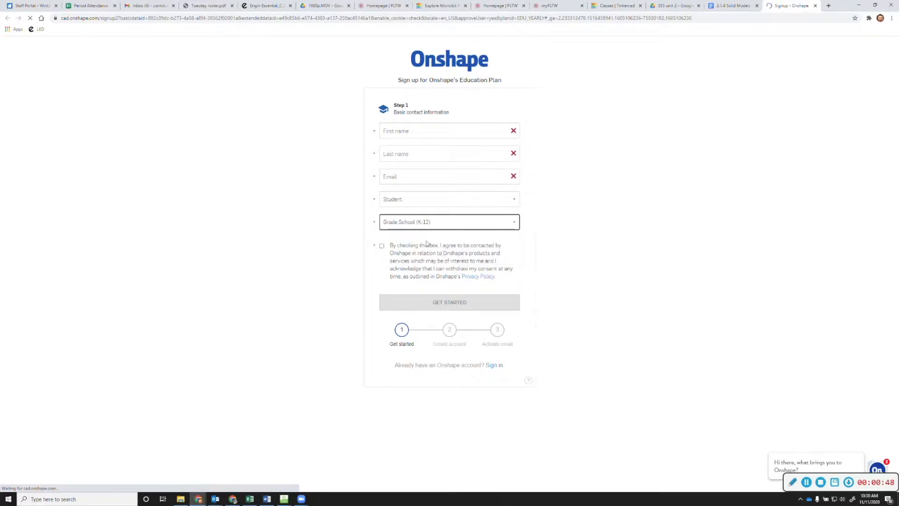
pyautogui.click(381, 246)
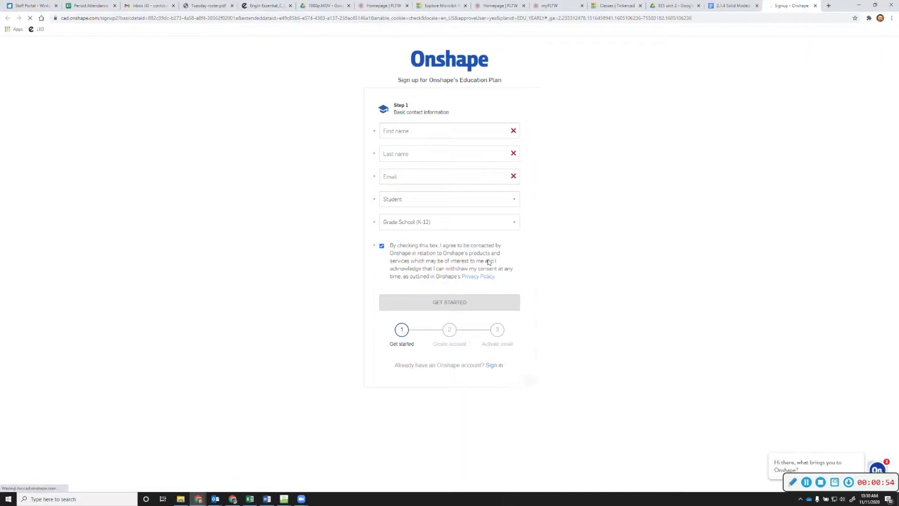
# Enter the student's first name, last name and school e-mail address in the sign-up form
pyautogui.click(407, 132)
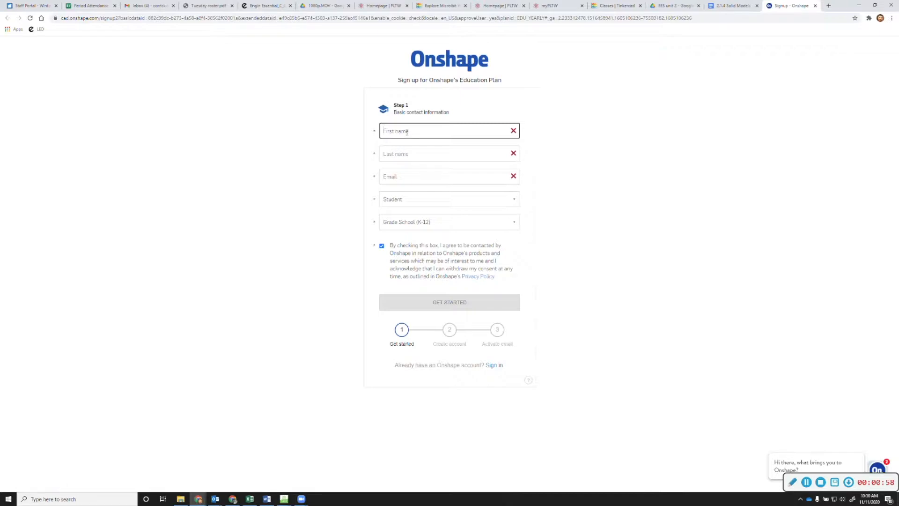
pyautogui.press('Tab')
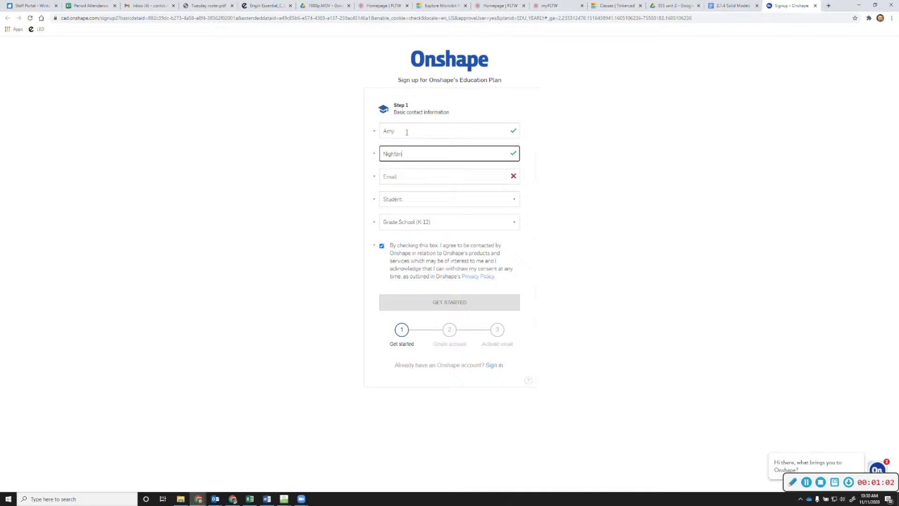
pyautogui.press('Tab')
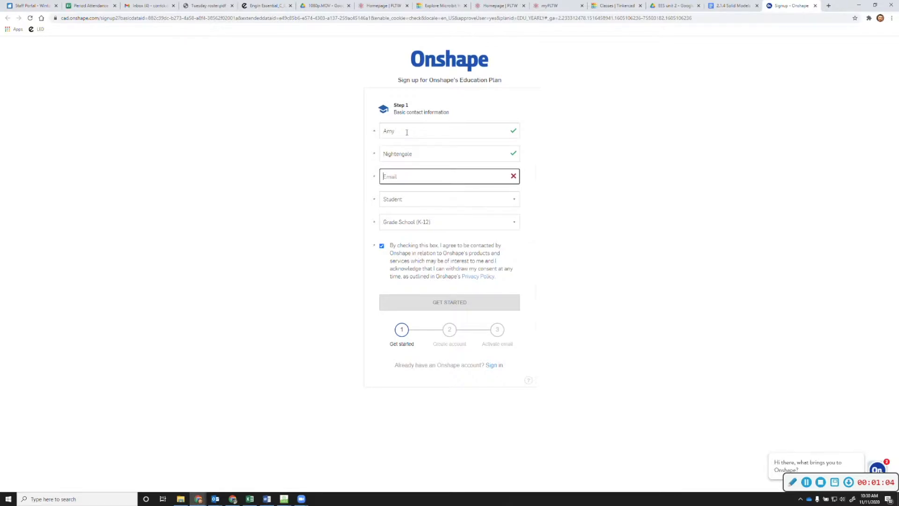
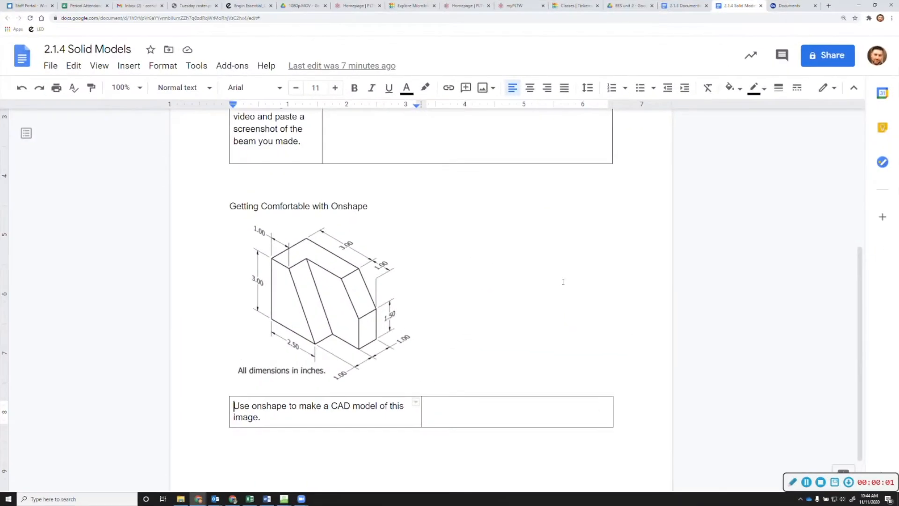
# Review the dimensioned isometric block drawing, then switch to the Onshape documents page
pyautogui.scroll(3, 562, 281)
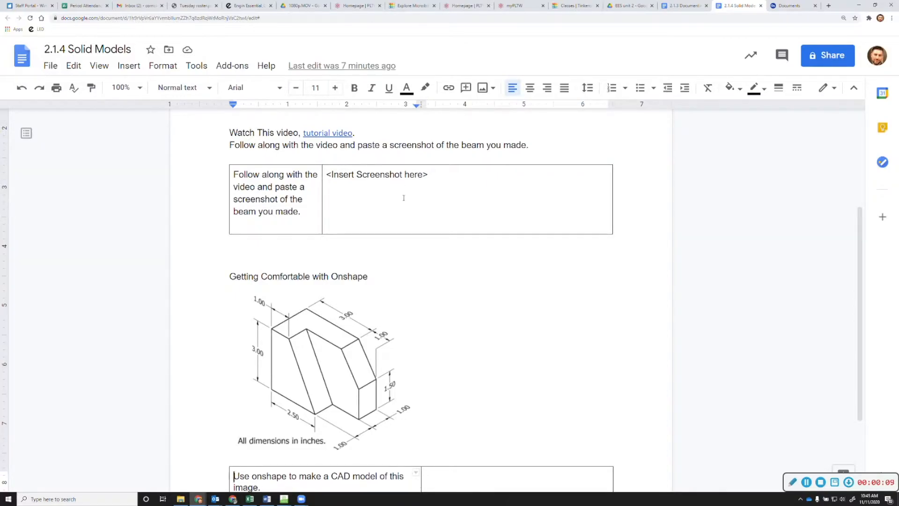
pyautogui.scroll(-1, 447, 192)
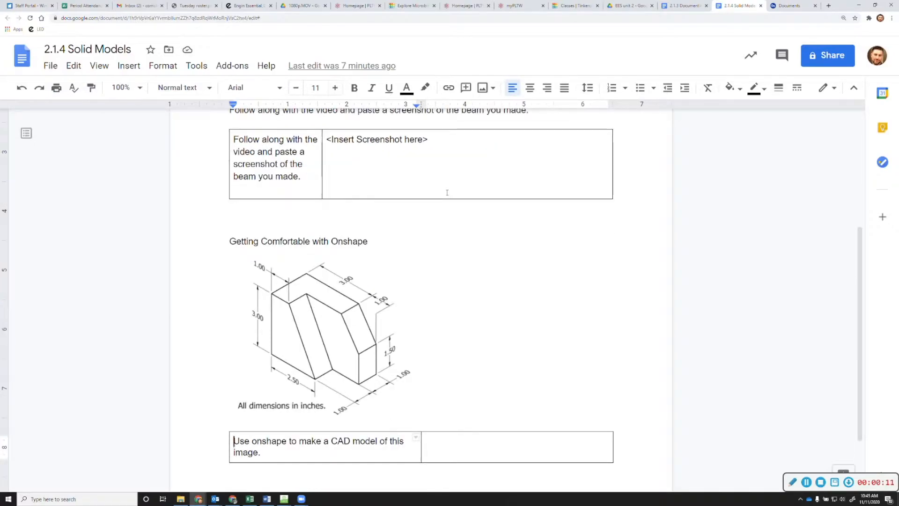
pyautogui.scroll(-2, 450, 193)
pyautogui.scroll(-1, 462, 195)
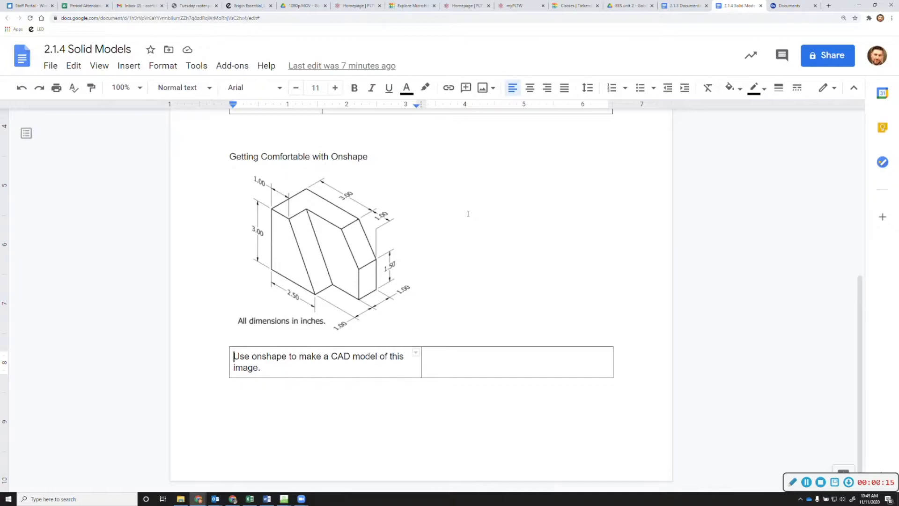
pyautogui.click(397, 265)
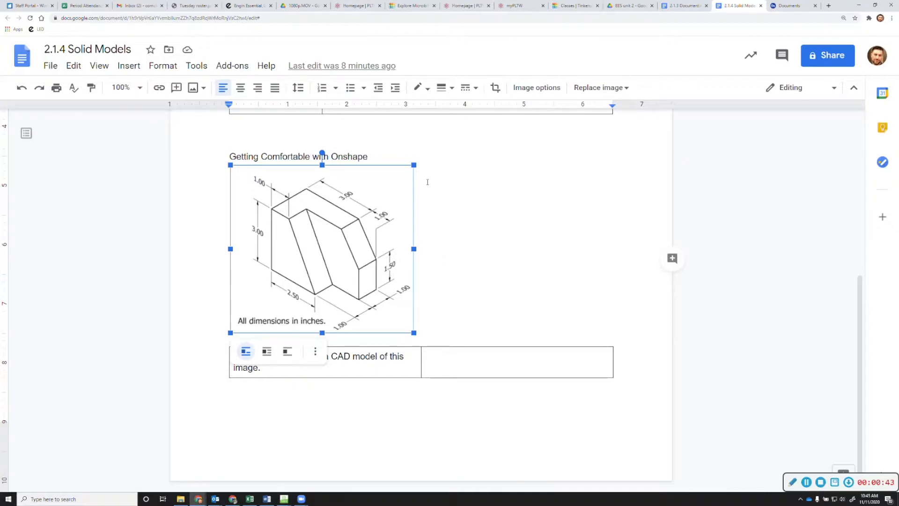
pyautogui.click(509, 274)
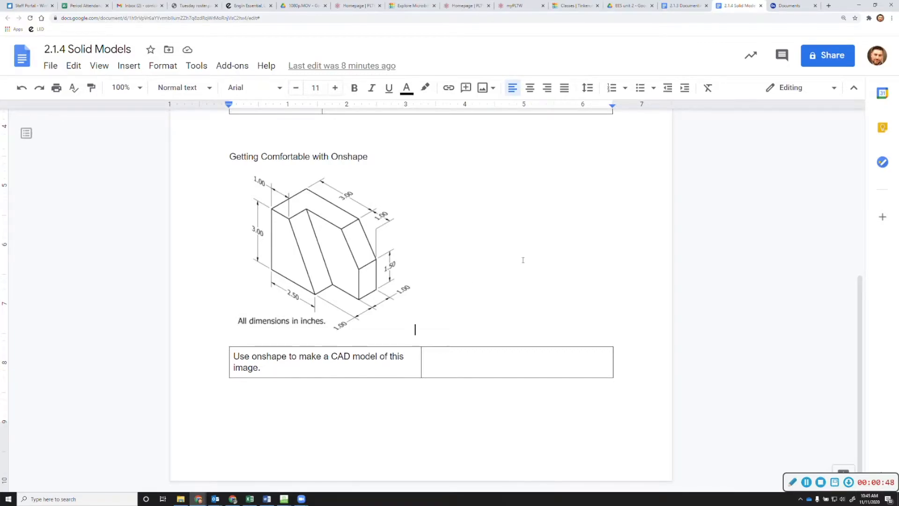
pyautogui.click(782, 6)
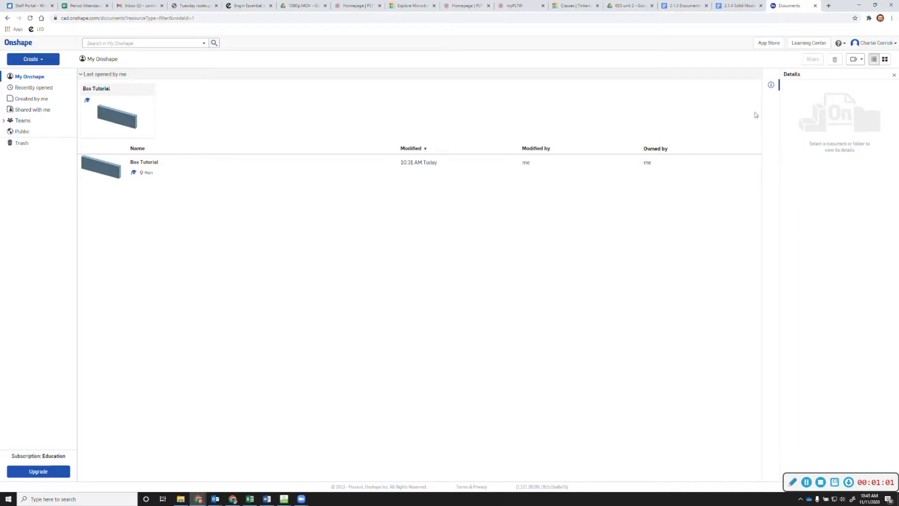
# Create a new Onshape document named '2.1.3.2a'
pyautogui.click(42, 59)
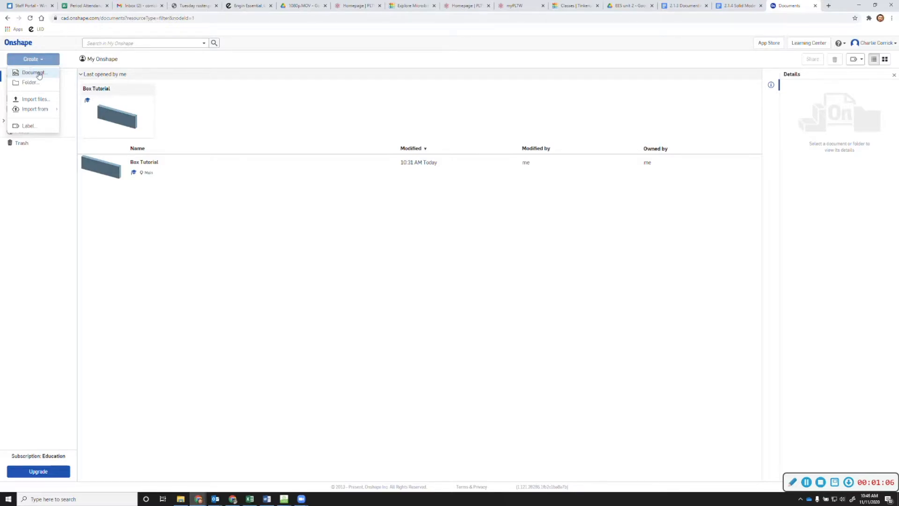
pyautogui.click(40, 74)
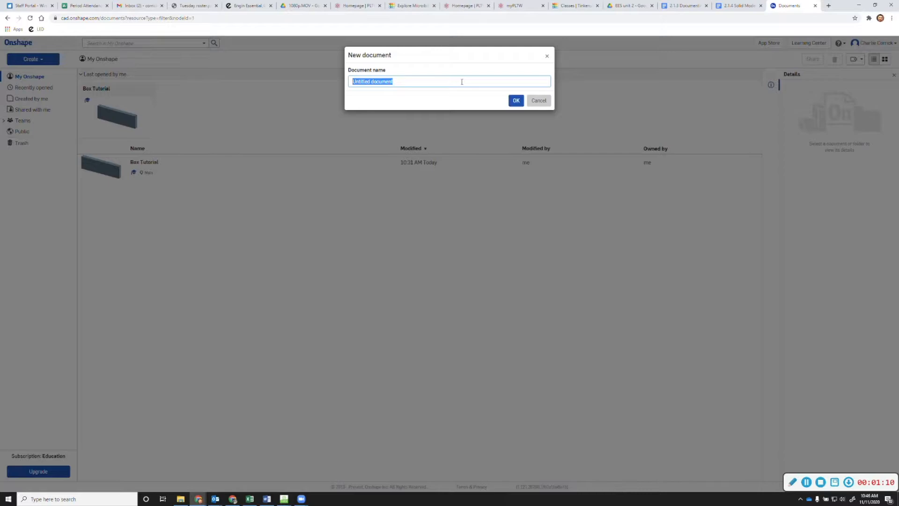
pyautogui.write('2')
pyautogui.write('.1.3')
pyautogui.write('.2')
pyautogui.write('a')
pyautogui.press('Return')
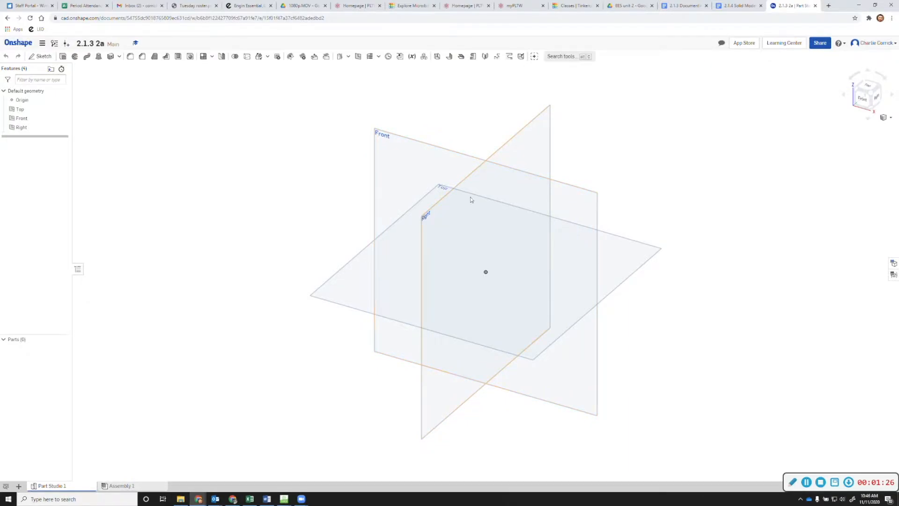
# Start a sketch on the Front plane, hide the planes, view it head-on, and check the drawing
pyautogui.click(396, 148)
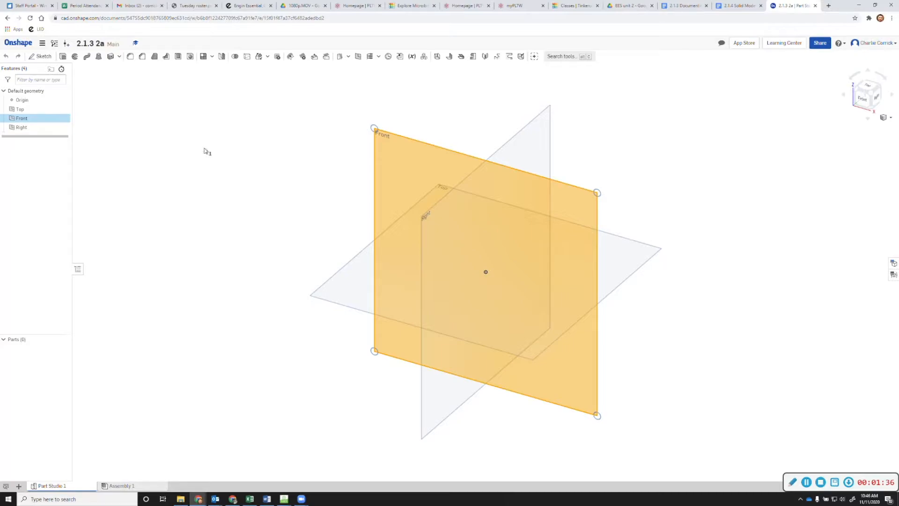
pyautogui.click(50, 58)
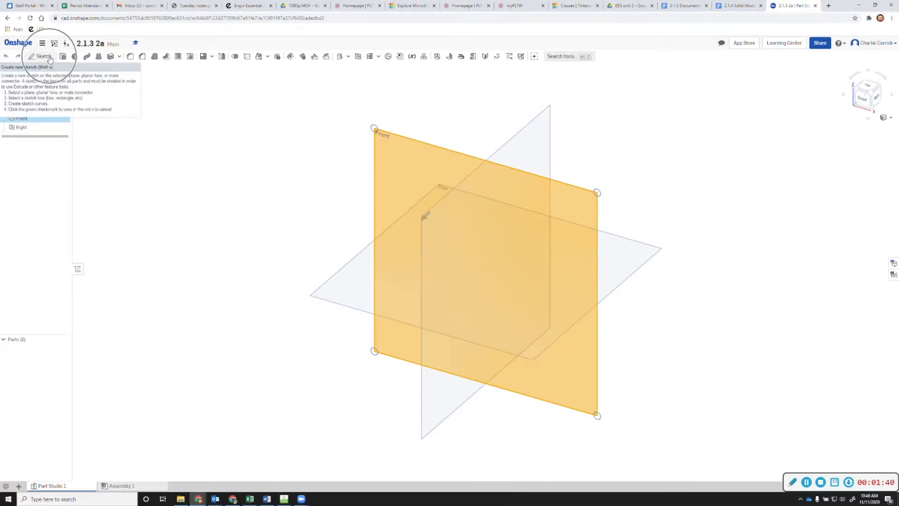
pyautogui.click(50, 58)
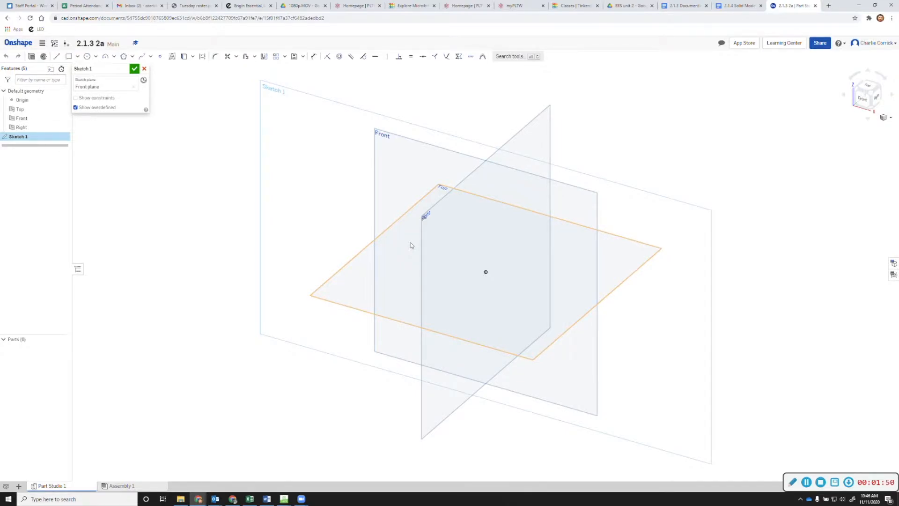
pyautogui.press('p')
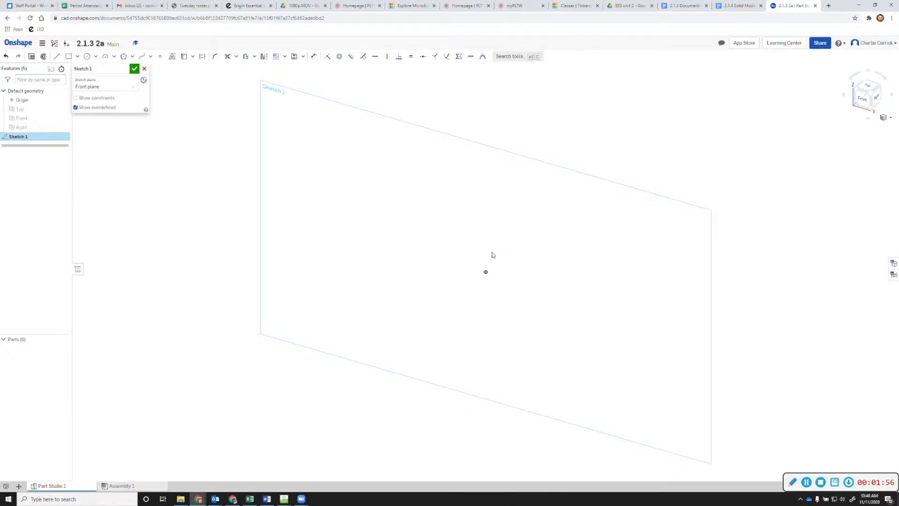
pyautogui.click(864, 99)
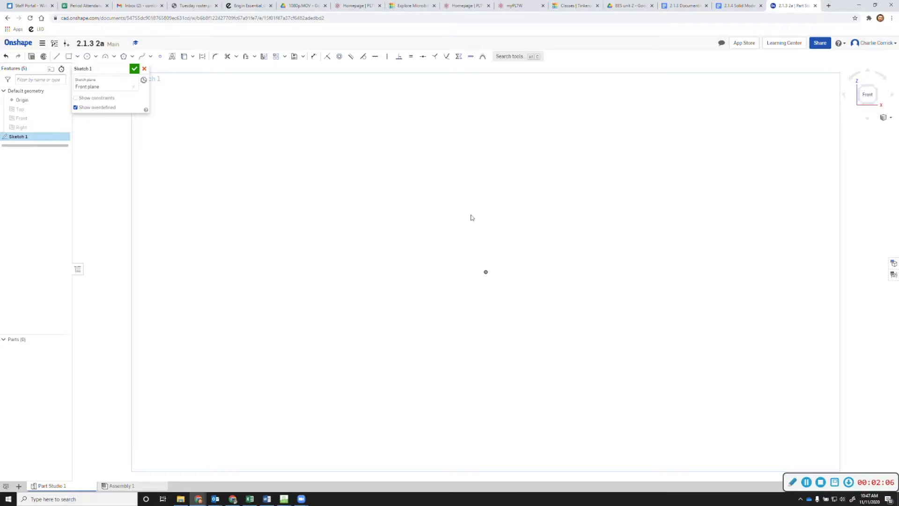
pyautogui.click(734, 10)
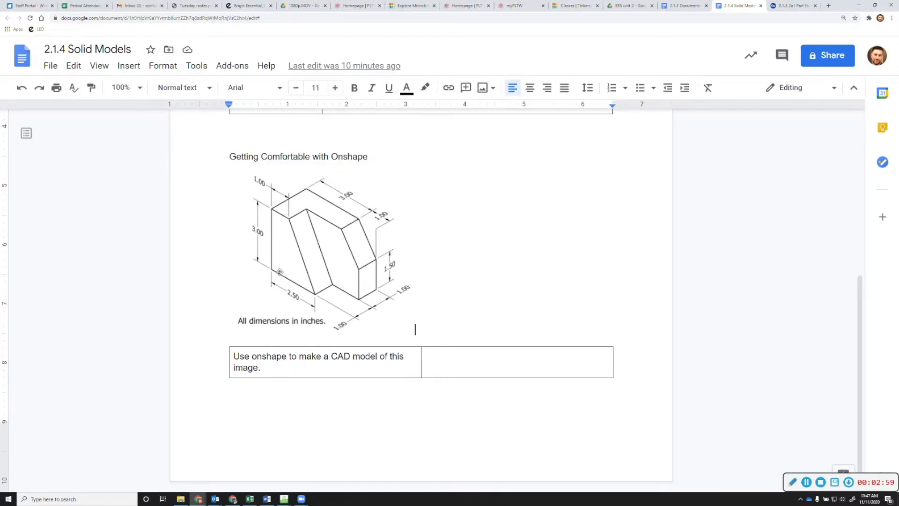
pyautogui.click(790, 10)
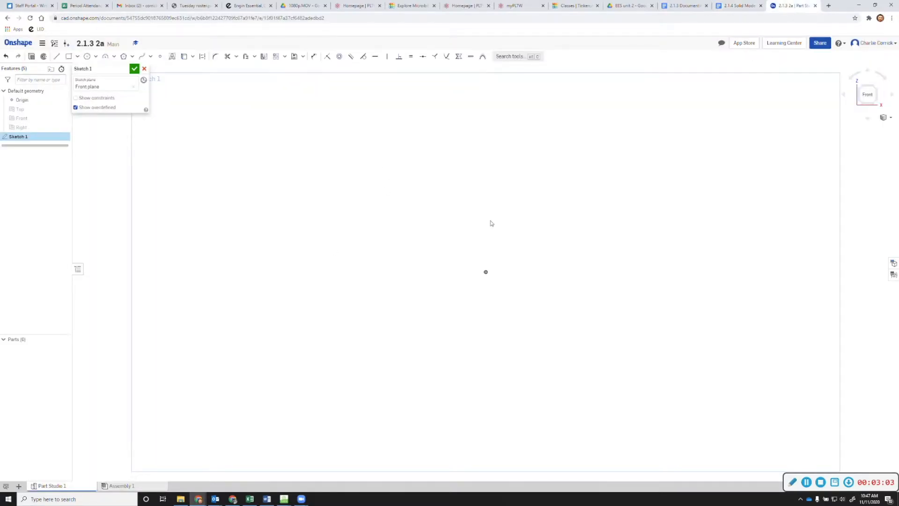
# Draw a closed four-line rectangle from the origin, roughly 4 wide by 3 tall
pyautogui.click(57, 58)
pyautogui.click(486, 271)
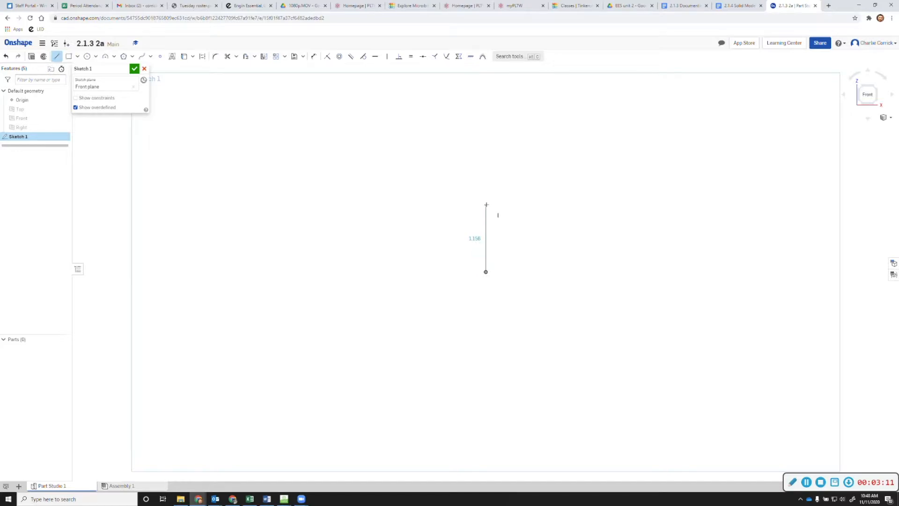
pyautogui.click(485, 97)
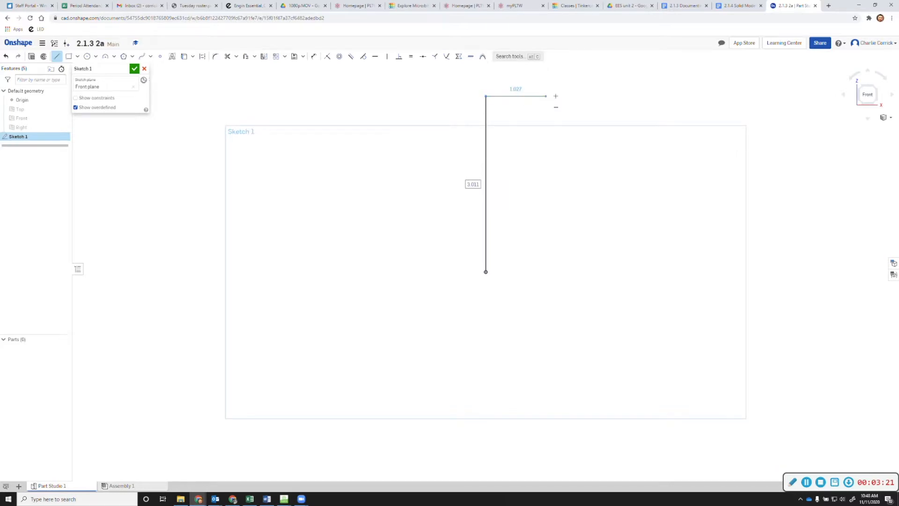
pyautogui.click(722, 97)
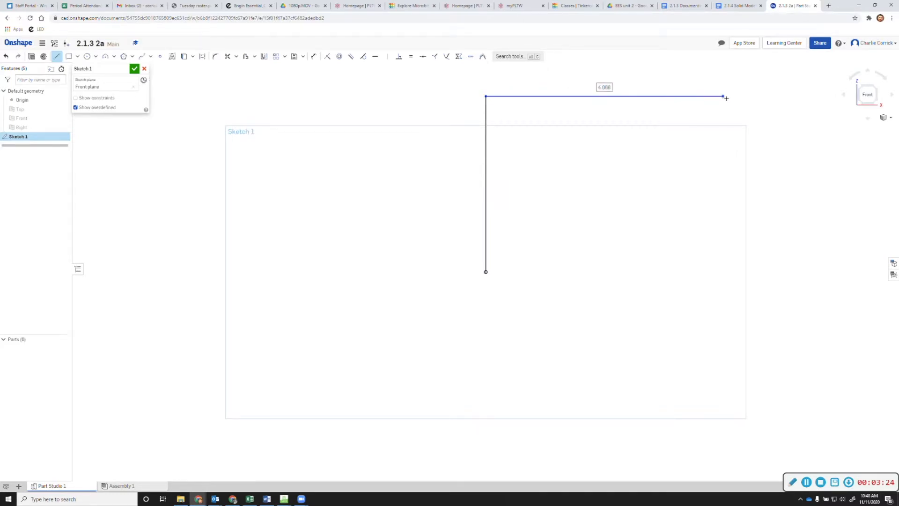
pyautogui.click(723, 273)
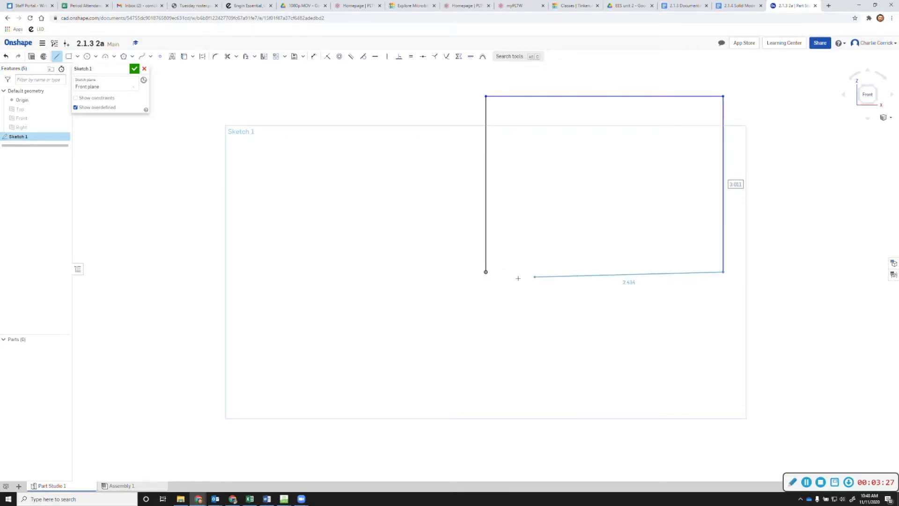
pyautogui.click(486, 271)
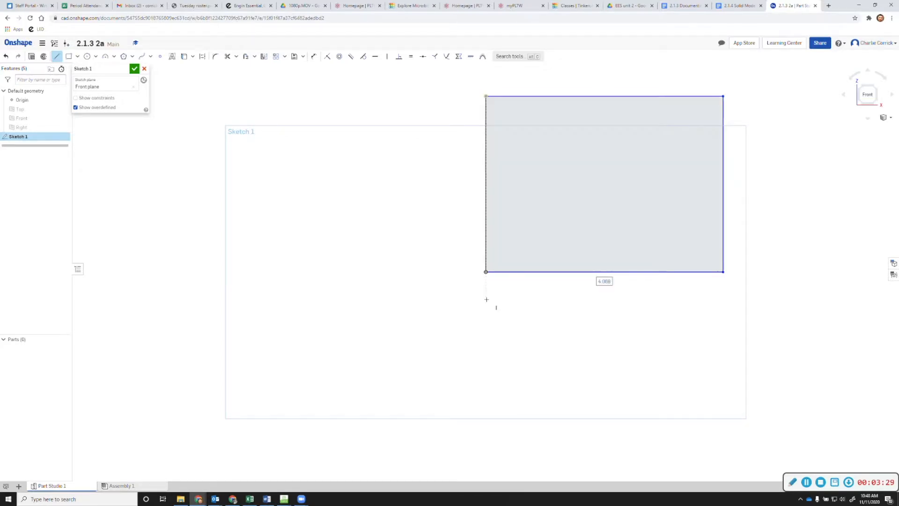
pyautogui.click(315, 57)
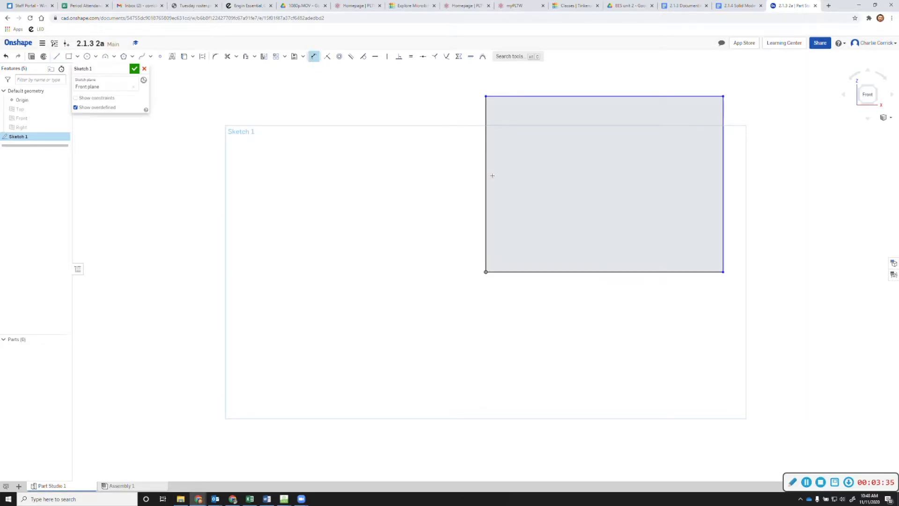
# Dimension the rectangle's left edge to 3 in and its top edge to 4 in
pyautogui.click(310, 59)
pyautogui.click(311, 60)
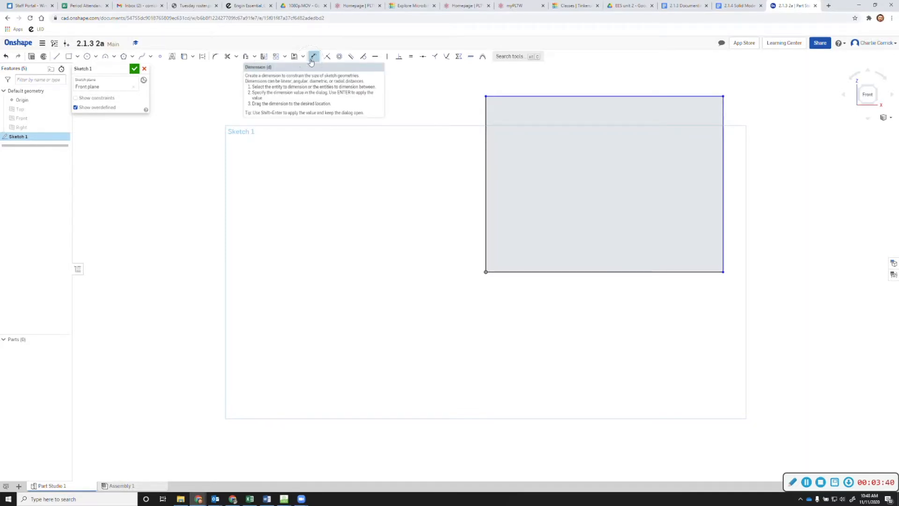
pyautogui.click(485, 184)
pyautogui.click(438, 190)
pyautogui.write('3')
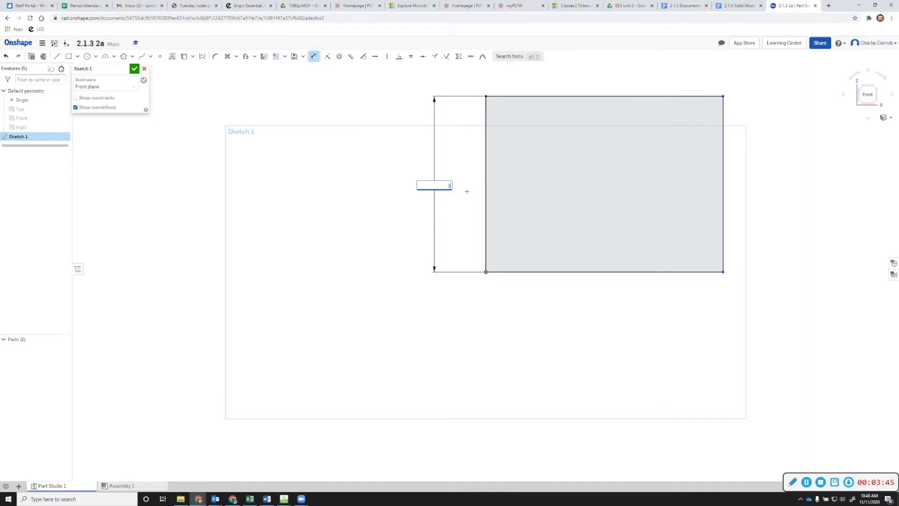
pyautogui.press('Return')
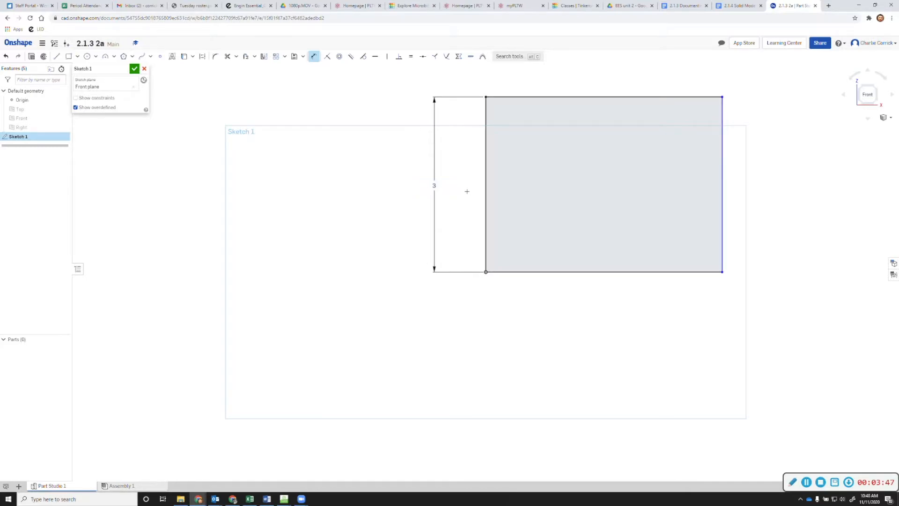
pyautogui.click(559, 97)
pyautogui.click(589, 73)
pyautogui.write('4')
pyautogui.press('Return')
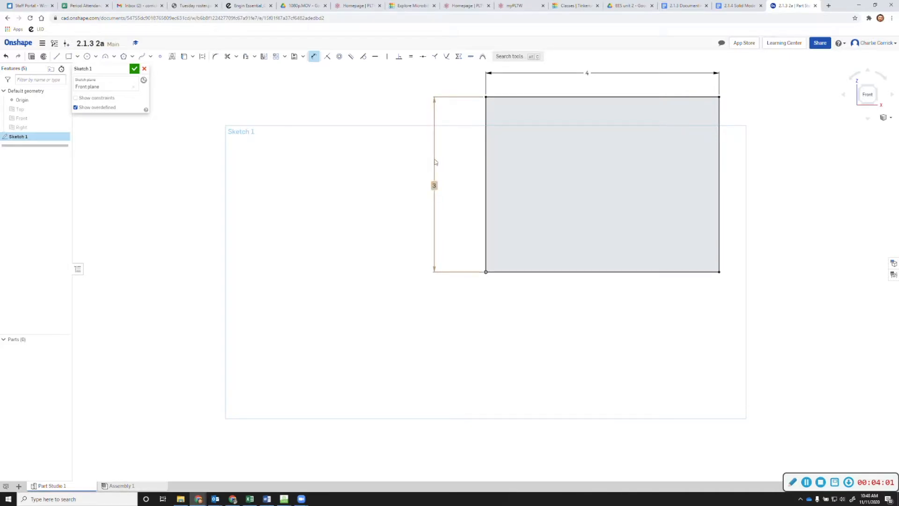
pyautogui.doubleClick(434, 178)
pyautogui.click(474, 169)
# Accept Sketch 1 and rotate to an isometric view using the view cube
pyautogui.click(135, 70)
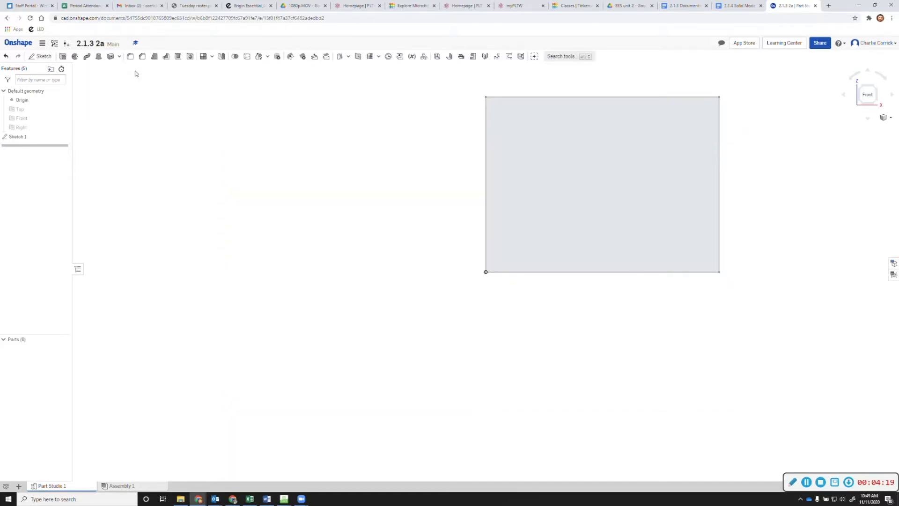
pyautogui.click(877, 92)
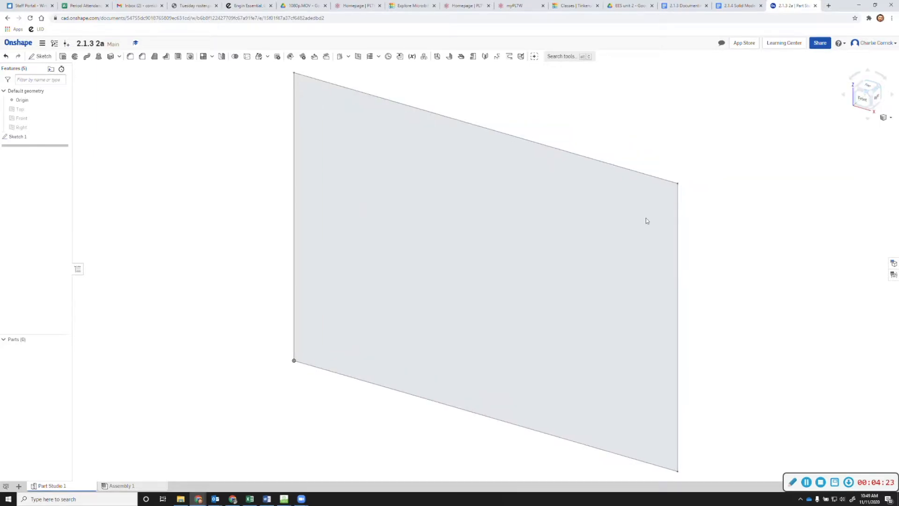
pyautogui.click(875, 100)
pyautogui.click(875, 99)
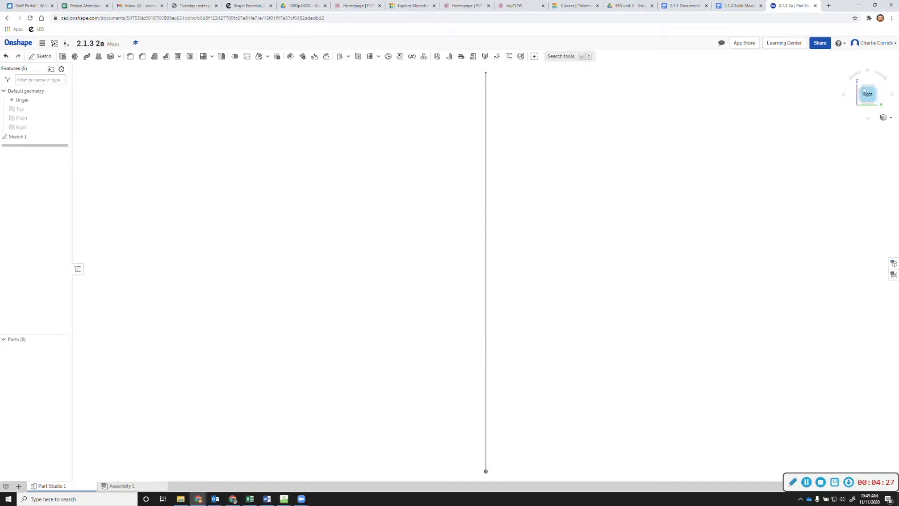
pyautogui.click(859, 90)
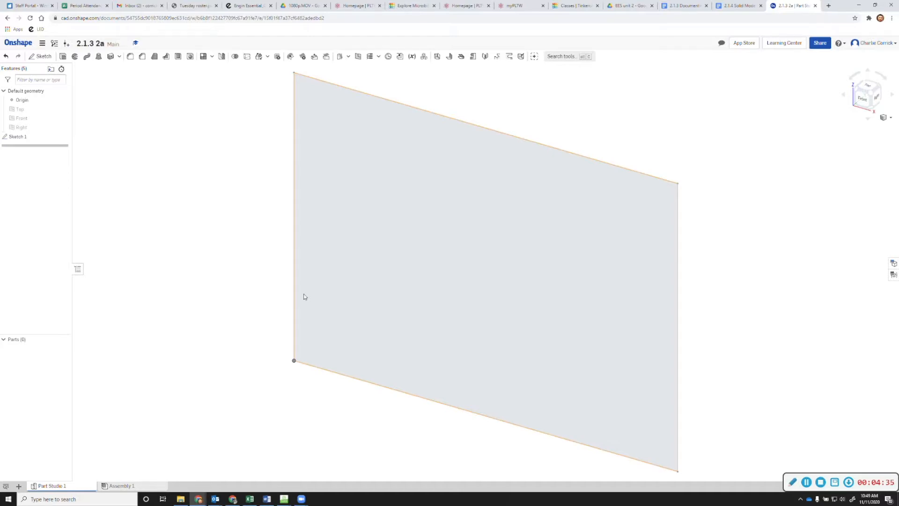
# Extrude the rectangle face 2 in deep into solid Part 1, checking the reference drawing
pyautogui.click(62, 58)
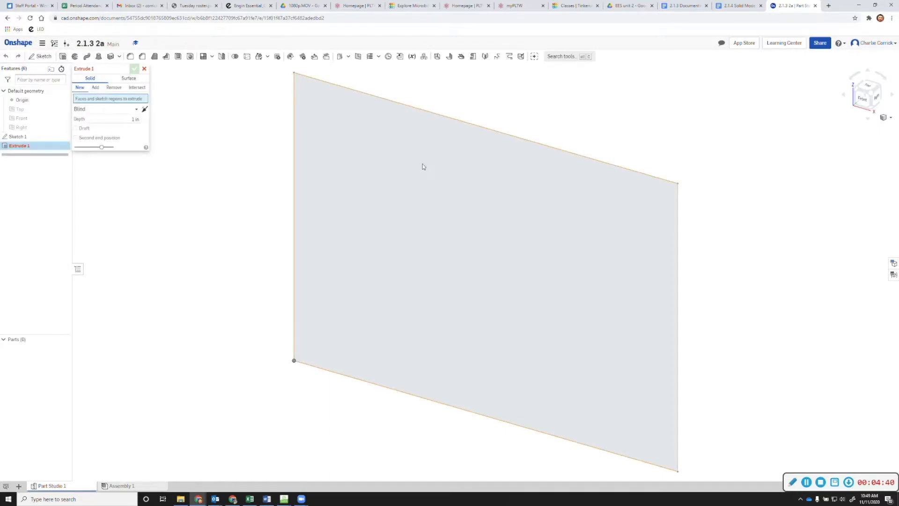
pyautogui.click(416, 181)
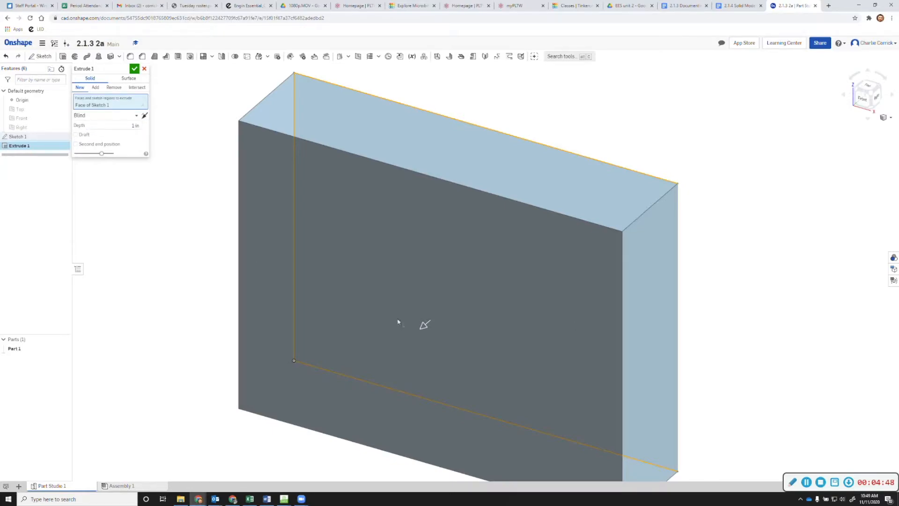
pyautogui.moveTo(421, 328)
pyautogui.mouseDown()
pyautogui.moveTo(345, 387)
pyautogui.moveTo(437, 303)
pyautogui.moveTo(540, 247)
pyautogui.moveTo(419, 342)
pyautogui.mouseUp()
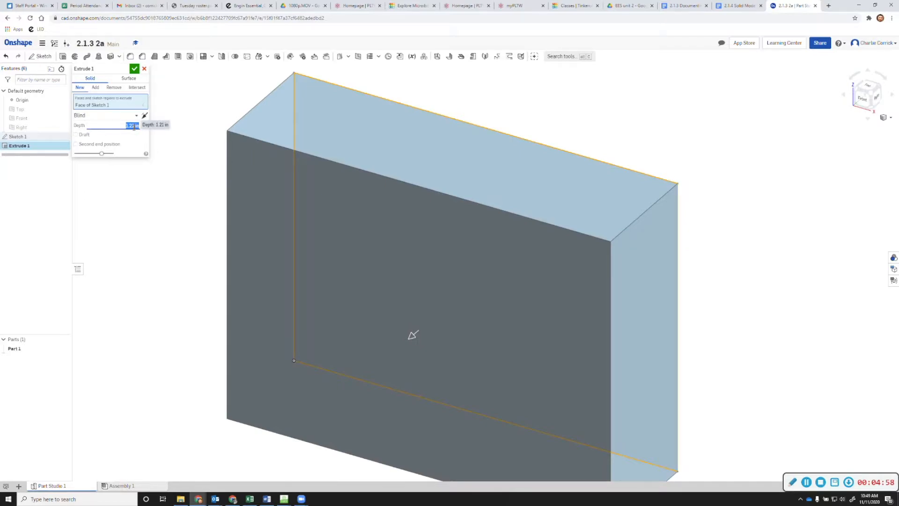
pyautogui.write('2')
pyautogui.press('Return')
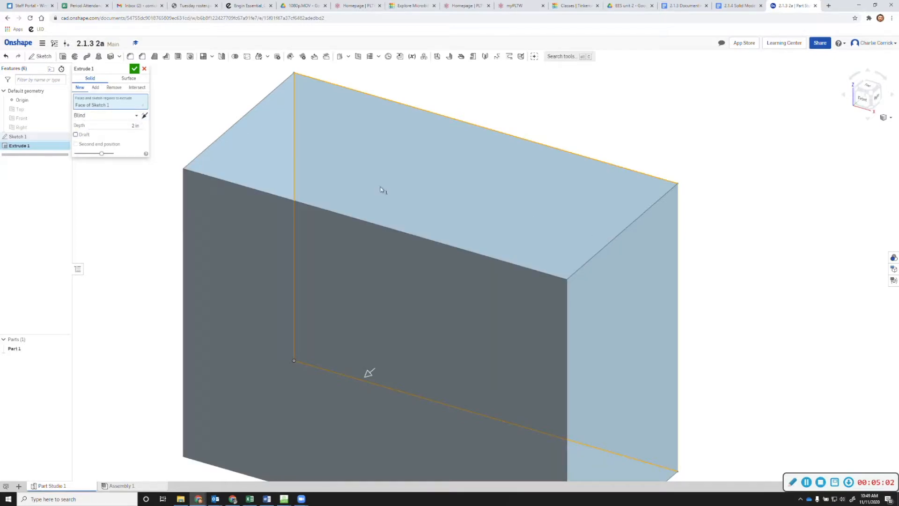
pyautogui.click(738, 5)
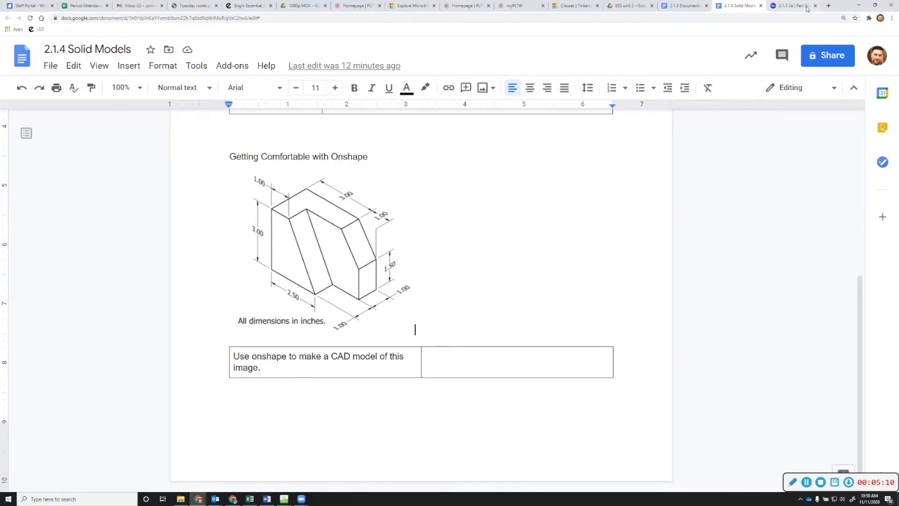
pyautogui.click(789, 5)
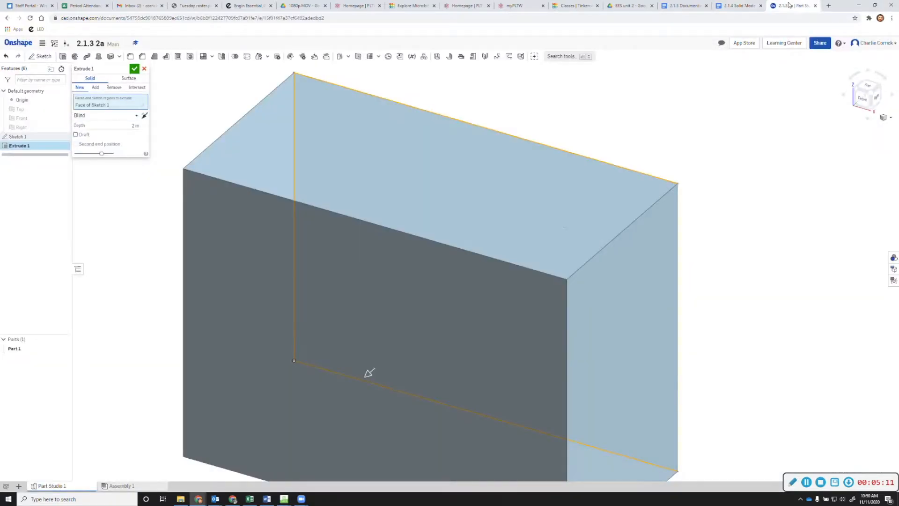
pyautogui.click(136, 72)
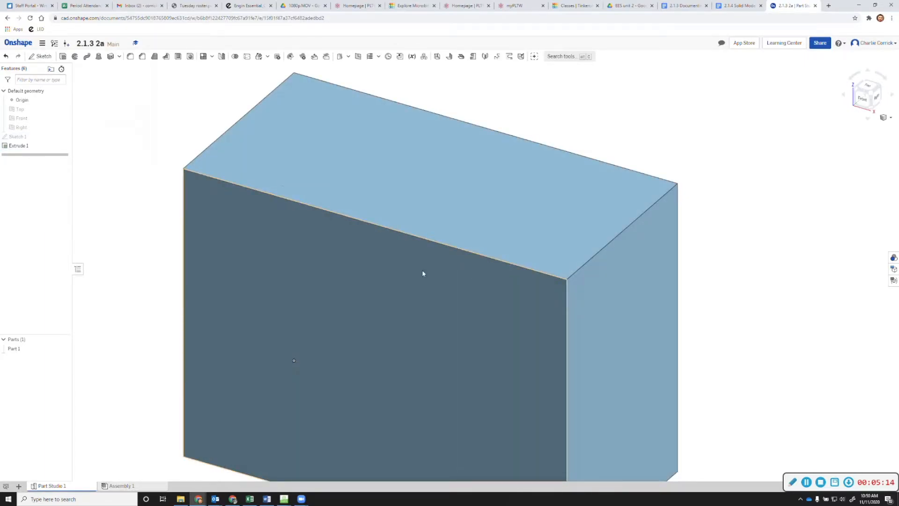
pyautogui.scroll(3, 422, 271)
pyautogui.moveTo(438, 298)
pyautogui.mouseDown(button='middle')
pyautogui.moveTo(469, 219)
pyautogui.moveTo(423, 289)
pyautogui.mouseUp(button='middle')
pyautogui.scroll(1, 450, 229)
pyautogui.scroll(-1, 452, 228)
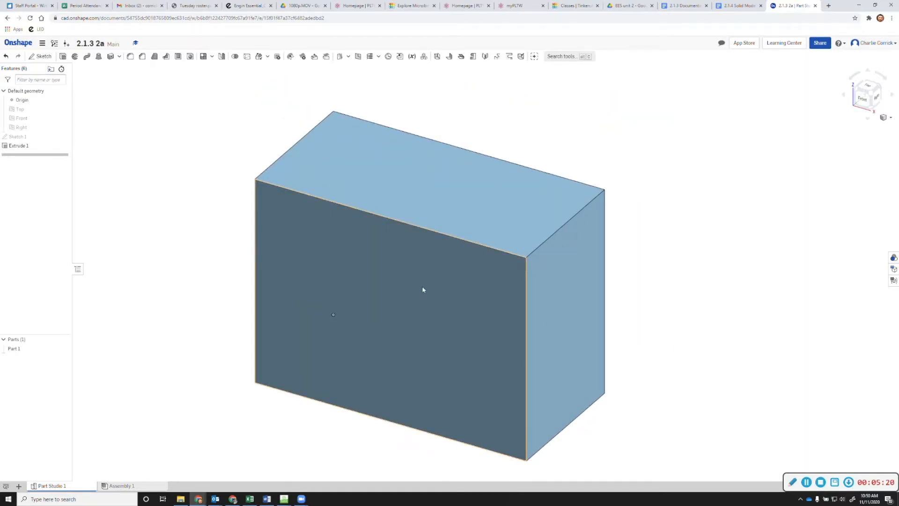
# Switch to the 2.1.4 Solid Models tab to view the dimensioned block drawing
pyautogui.click(736, 6)
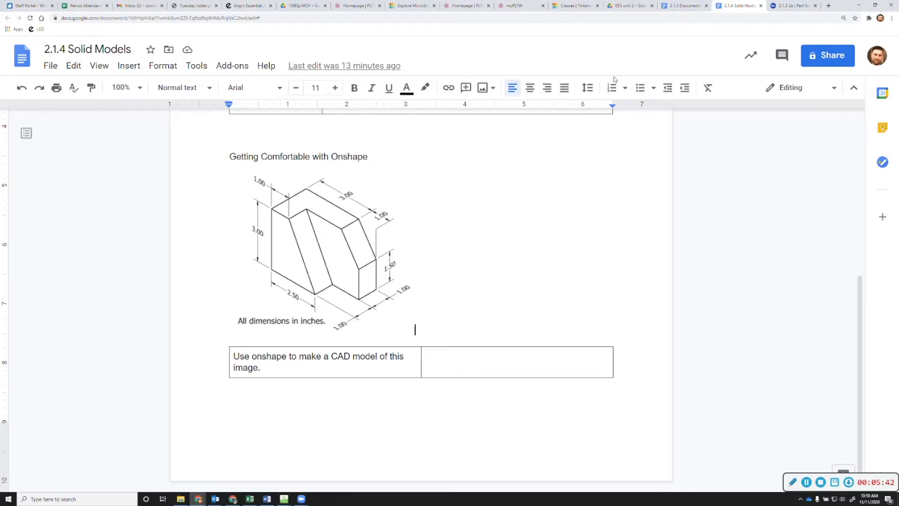
# Start Sketch 2 on the block's front face
pyautogui.click(791, 8)
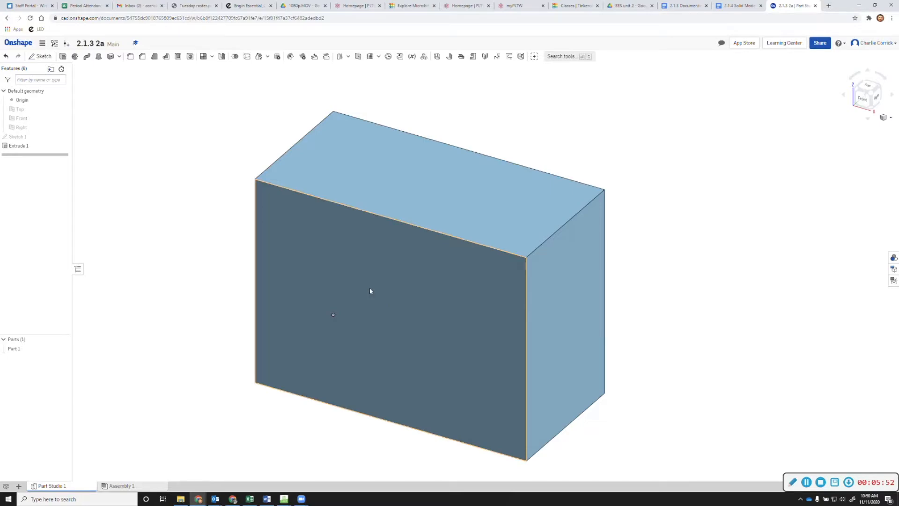
pyautogui.click(36, 58)
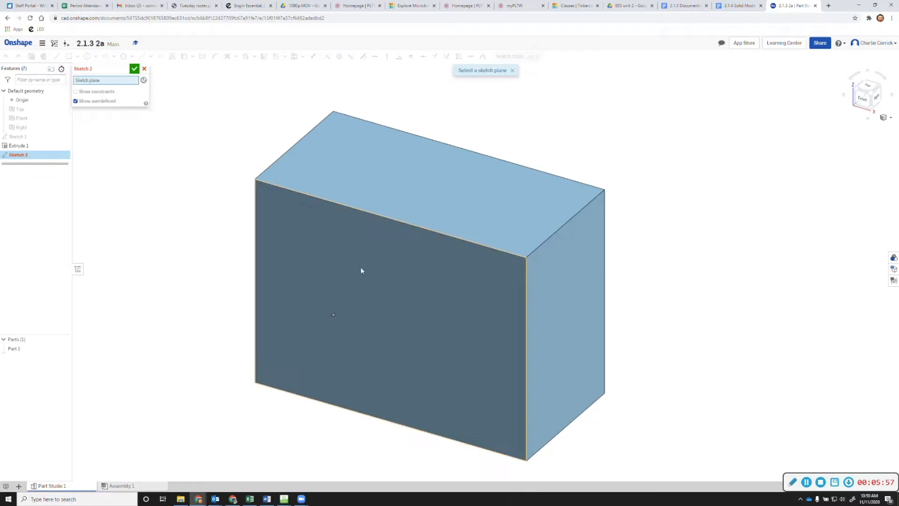
pyautogui.click(403, 300)
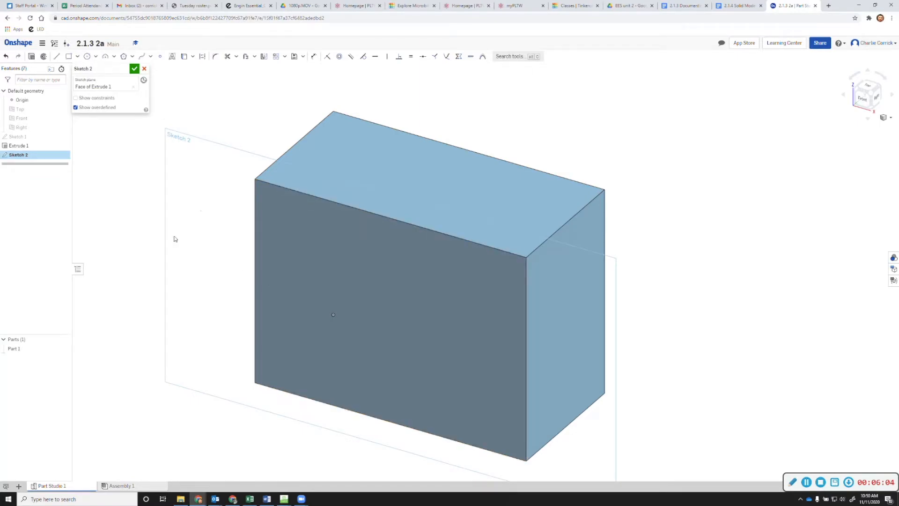
# Draw a closed line outline with a slanted right edge, about 2.5 in along the bottom
pyautogui.click(59, 58)
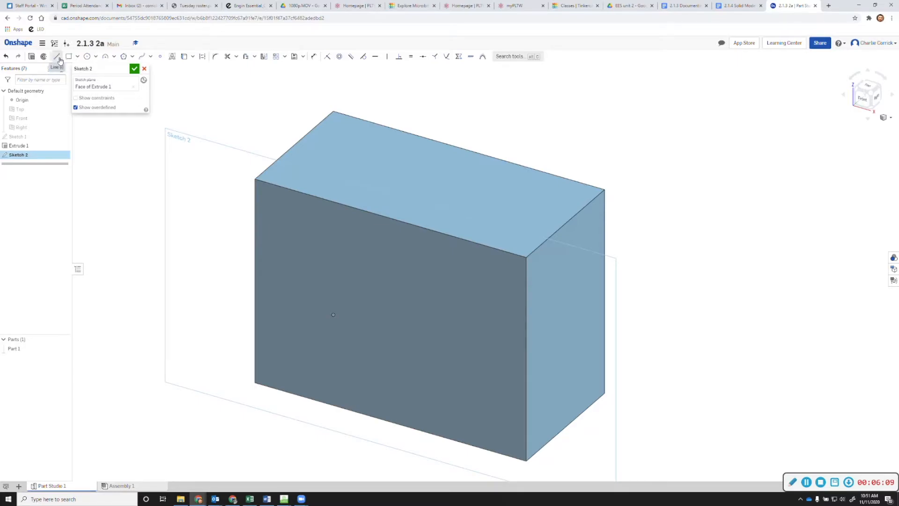
pyautogui.click(255, 178)
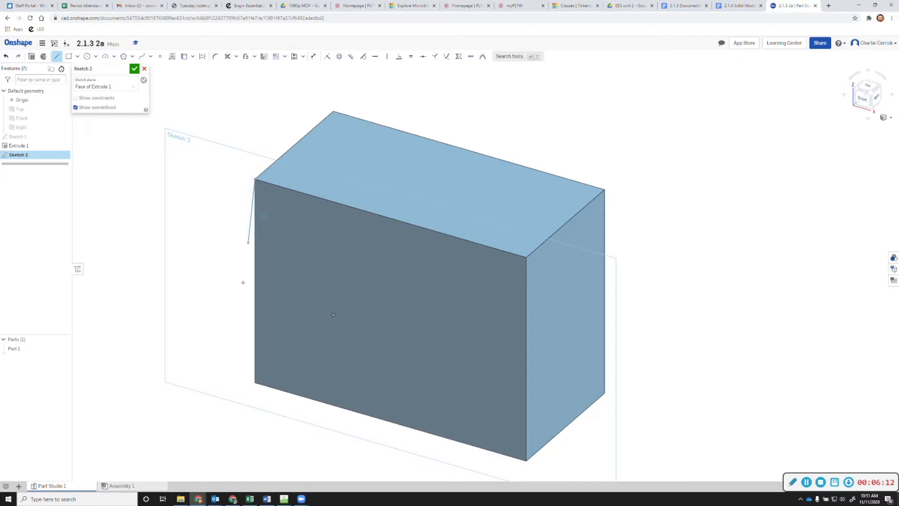
pyautogui.click(256, 383)
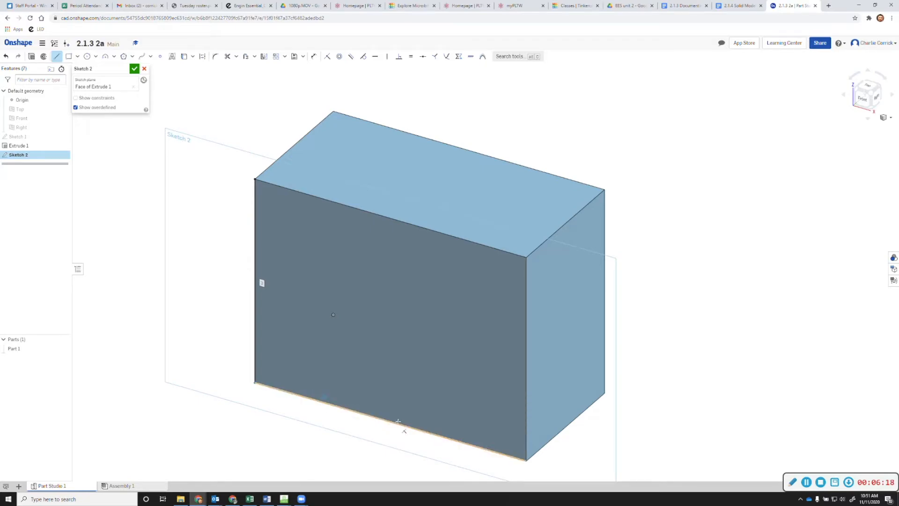
pyautogui.click(425, 431)
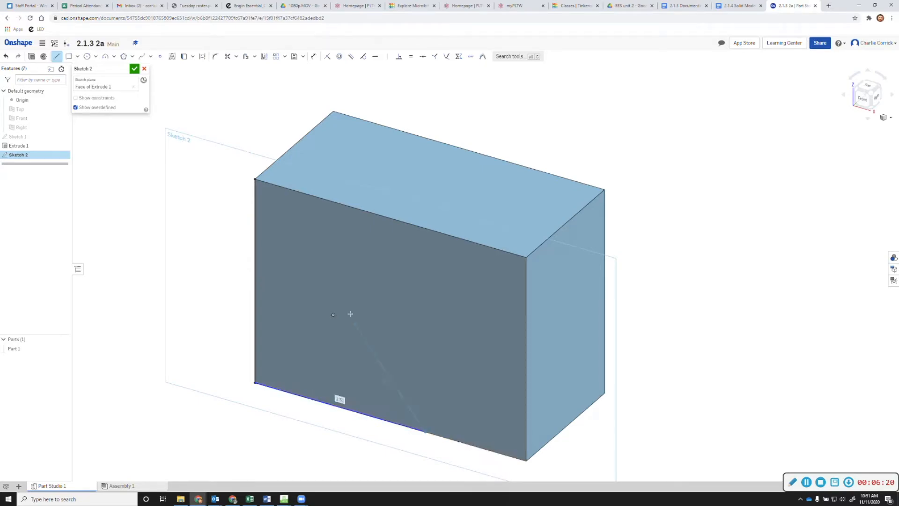
pyautogui.click(345, 206)
pyautogui.click(255, 180)
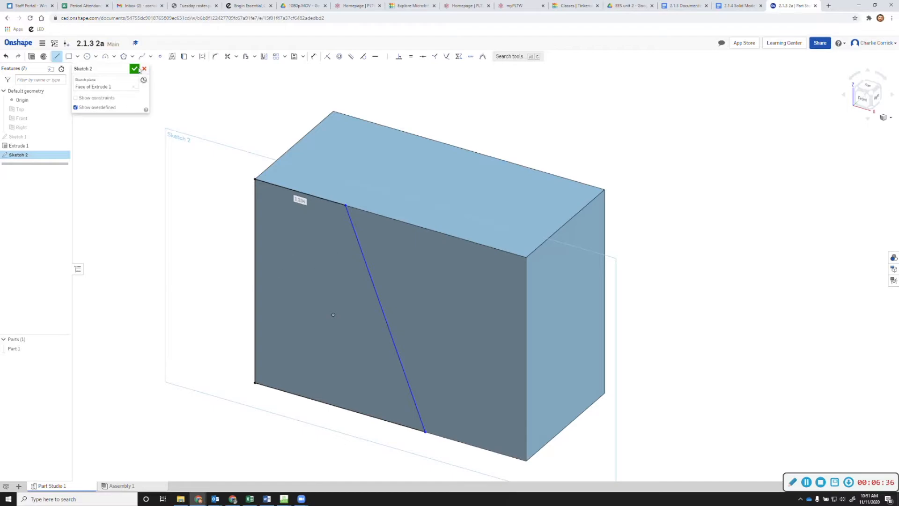
# Dimension the short top line to 1 in, checking the reference drawing along the way
pyautogui.click(316, 59)
pyautogui.click(306, 193)
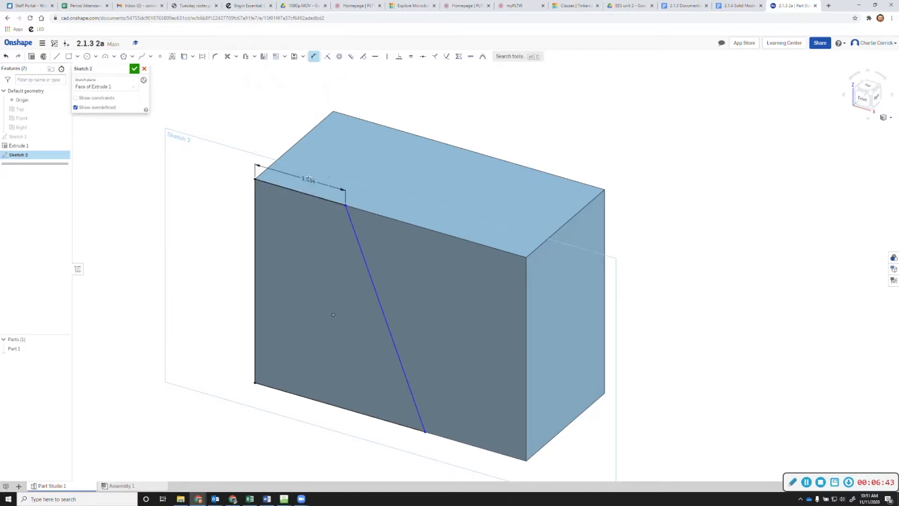
pyautogui.click(309, 169)
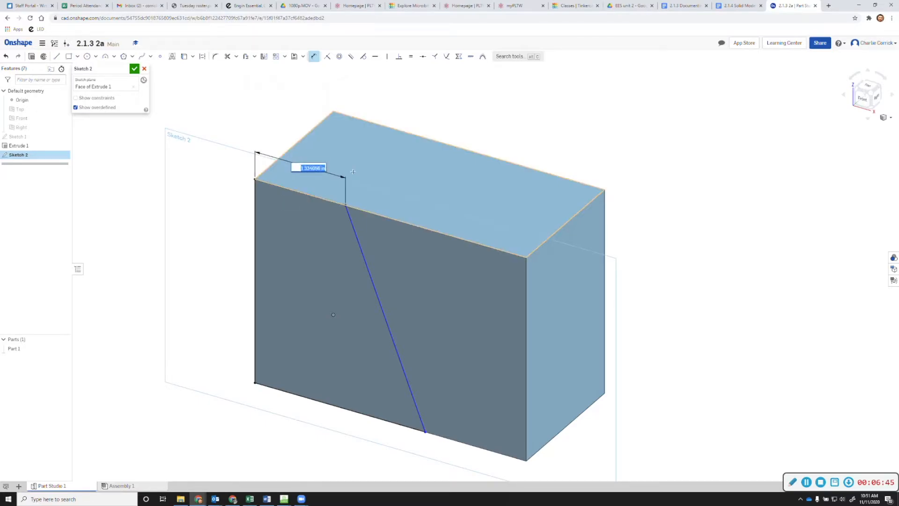
pyautogui.write('1')
pyautogui.click(744, 6)
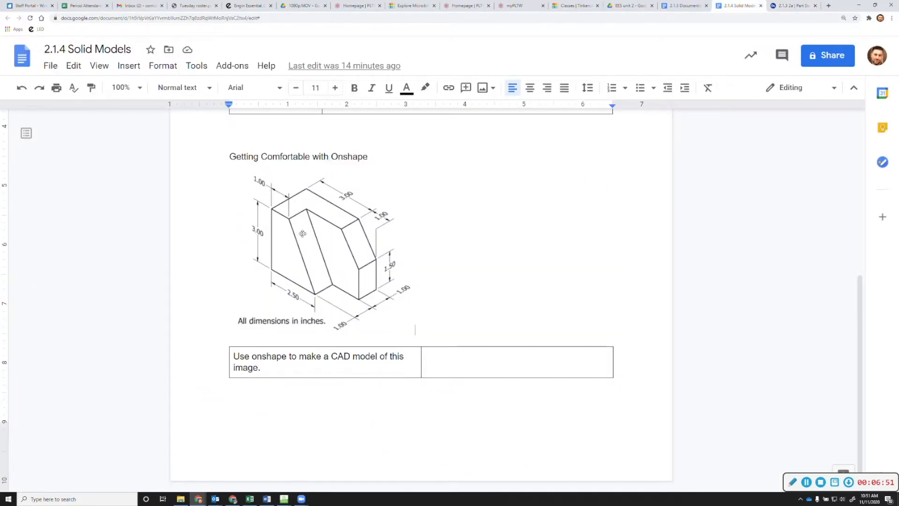
pyautogui.click(414, 329)
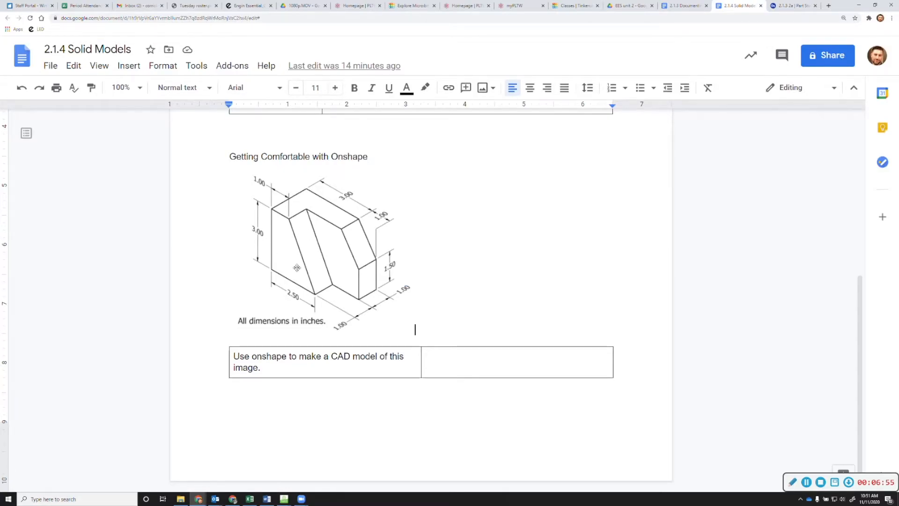
pyautogui.click(783, 7)
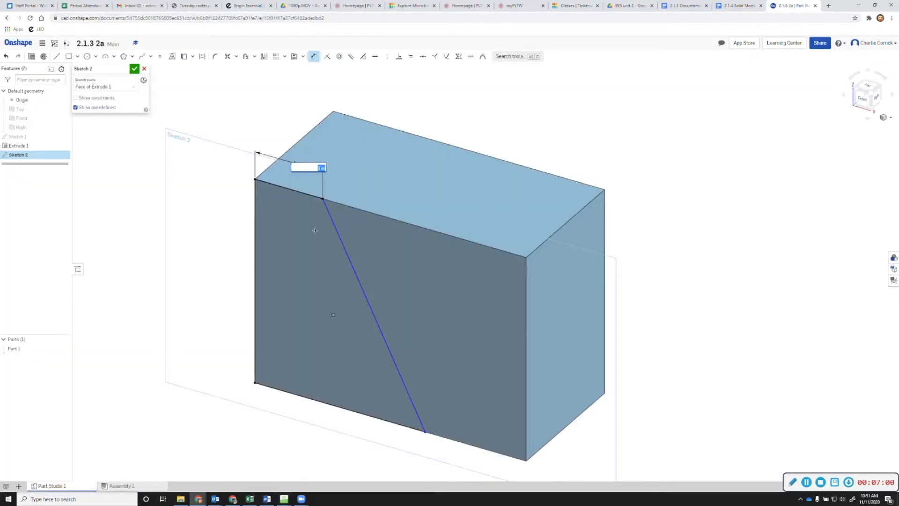
pyautogui.press('Return')
# Set the bottom edge to 2.5, add the 3 height dimension, and finish Sketch 2
pyautogui.click(340, 412)
pyautogui.click(336, 422)
pyautogui.write('2')
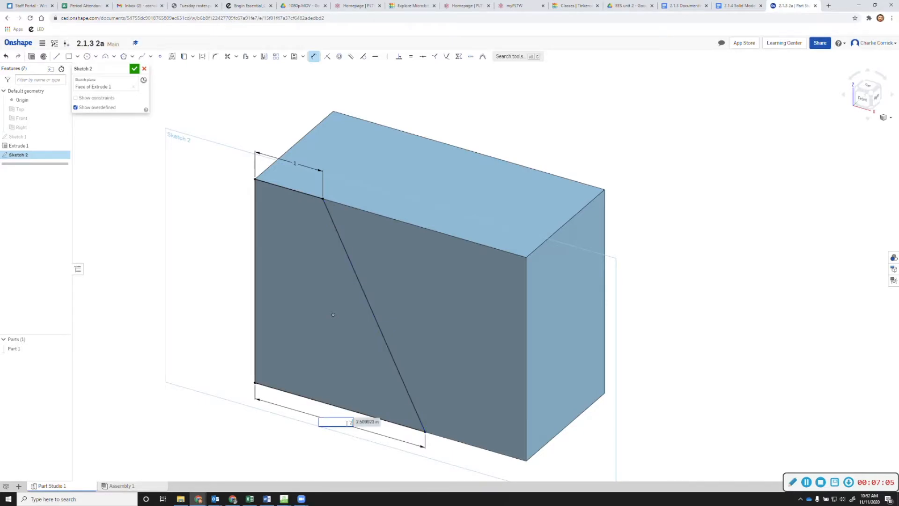
pyautogui.write('.5')
pyautogui.press('Return')
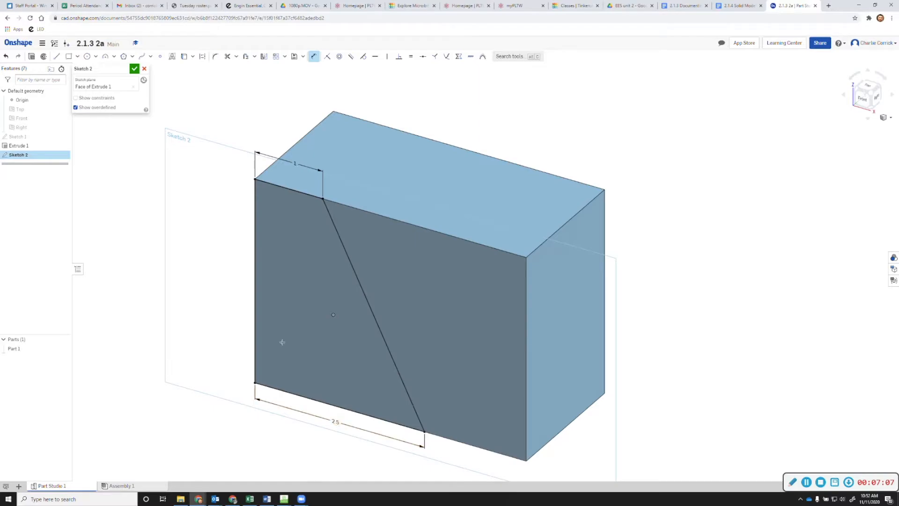
pyautogui.click(255, 271)
pyautogui.click(212, 271)
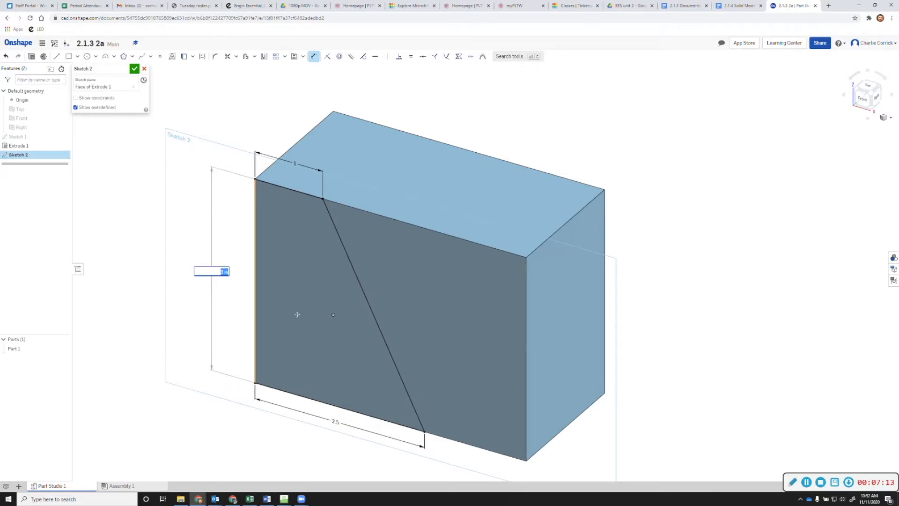
pyautogui.click(203, 309)
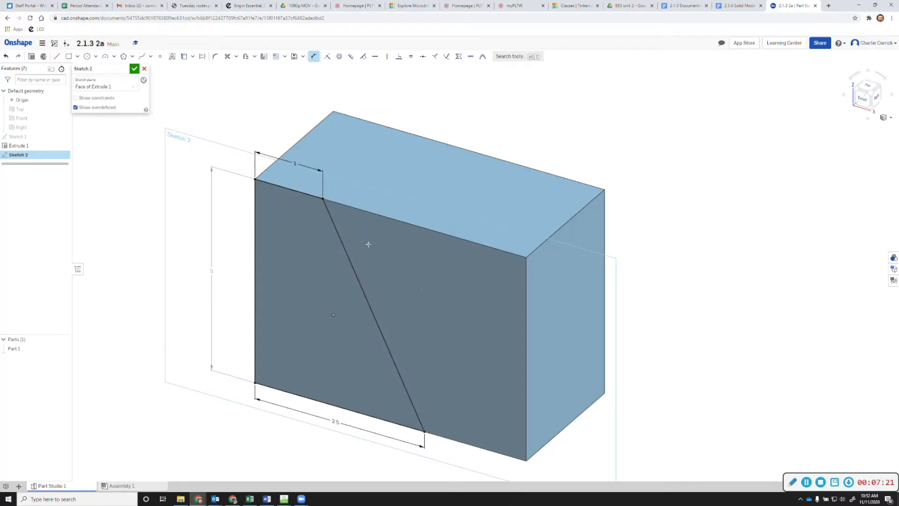
pyautogui.click(135, 70)
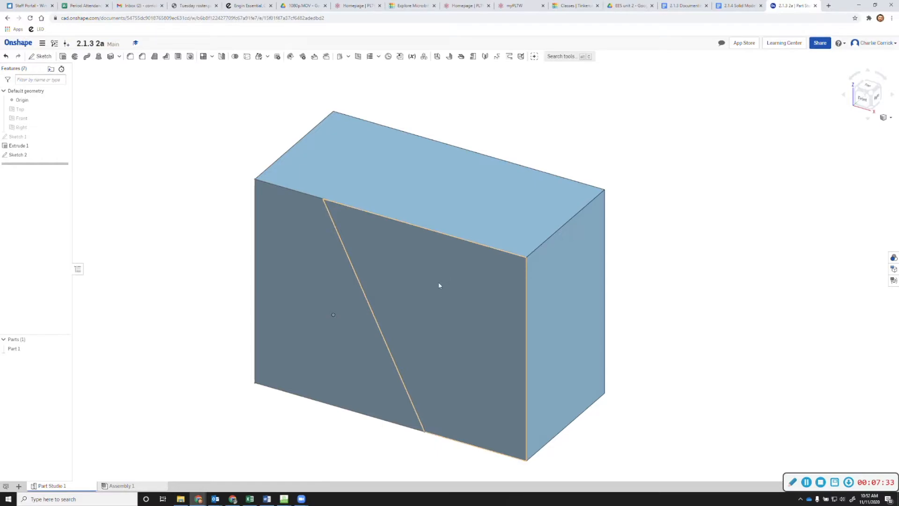
# Check the Solid Models reference drawing, then begin Extrude 2 in the part studio
pyautogui.click(738, 5)
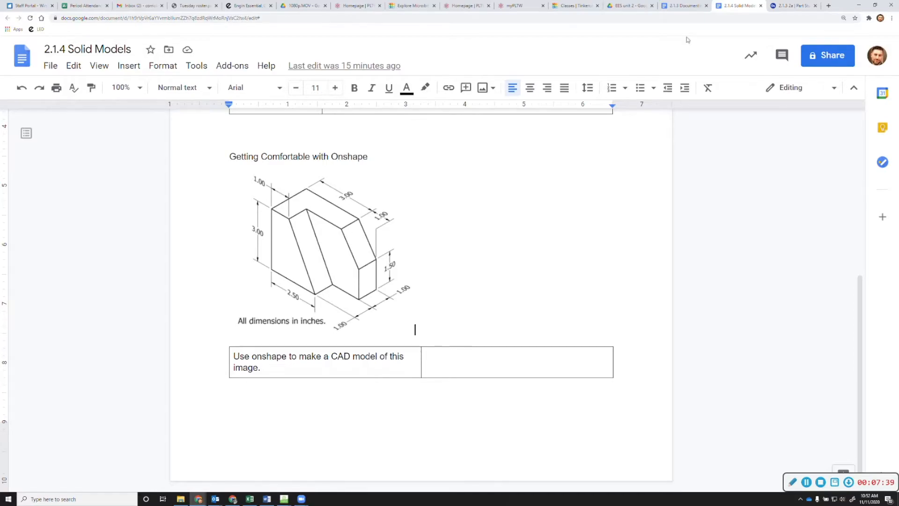
pyautogui.click(791, 6)
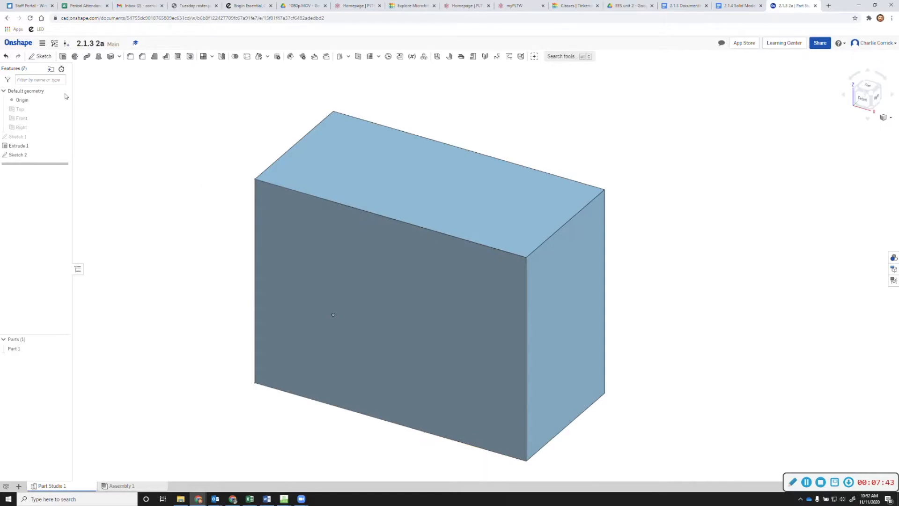
pyautogui.click(65, 58)
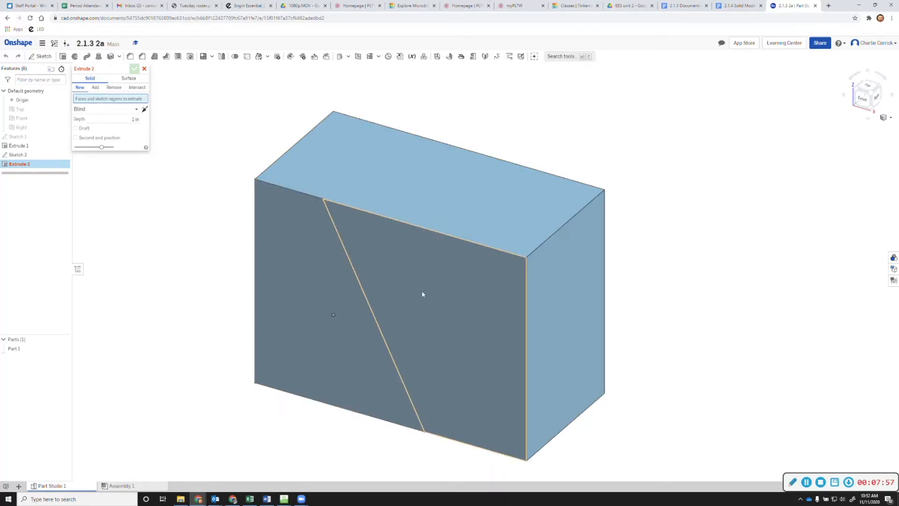
# Remove the region right of the slanted line to a 1 in depth and accept the cut
pyautogui.click(464, 297)
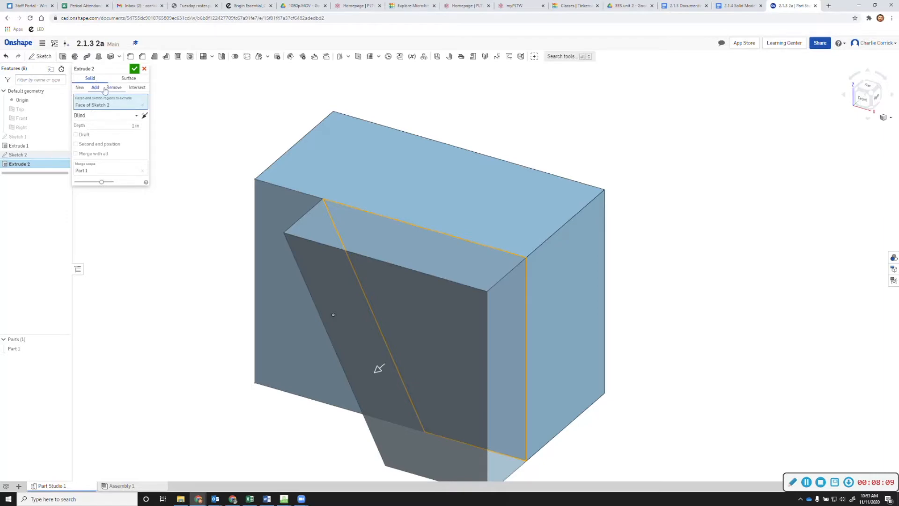
pyautogui.click(114, 88)
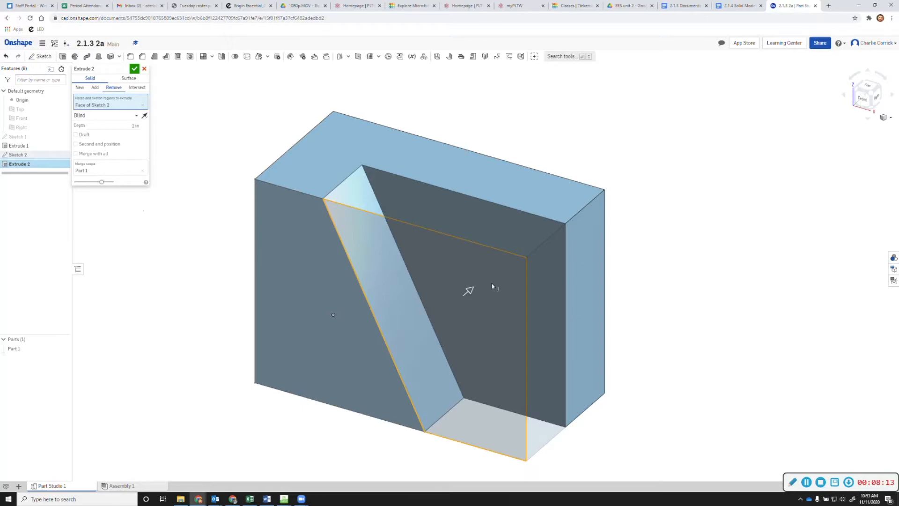
pyautogui.click(135, 127)
pyautogui.write('1.5')
pyautogui.press('Tab')
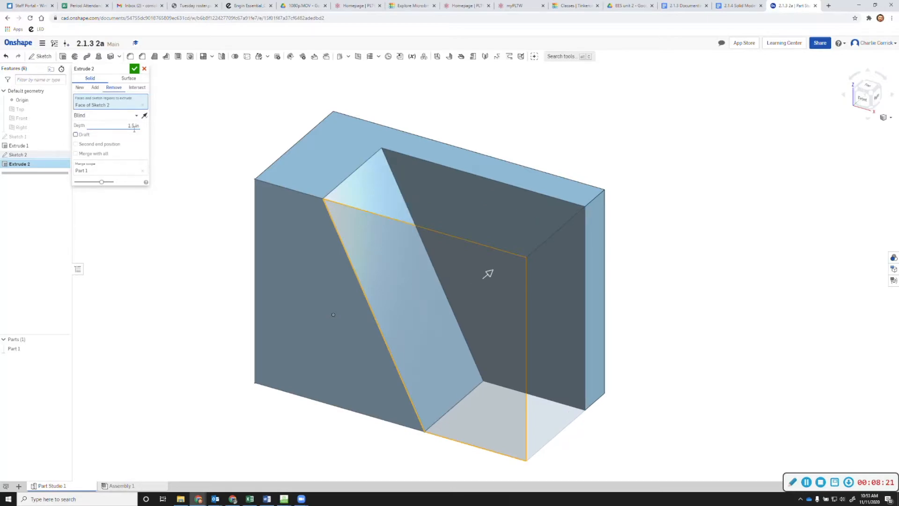
pyautogui.click(136, 125)
pyautogui.press('BackSpace')
pyautogui.write('1')
pyautogui.press('Tab')
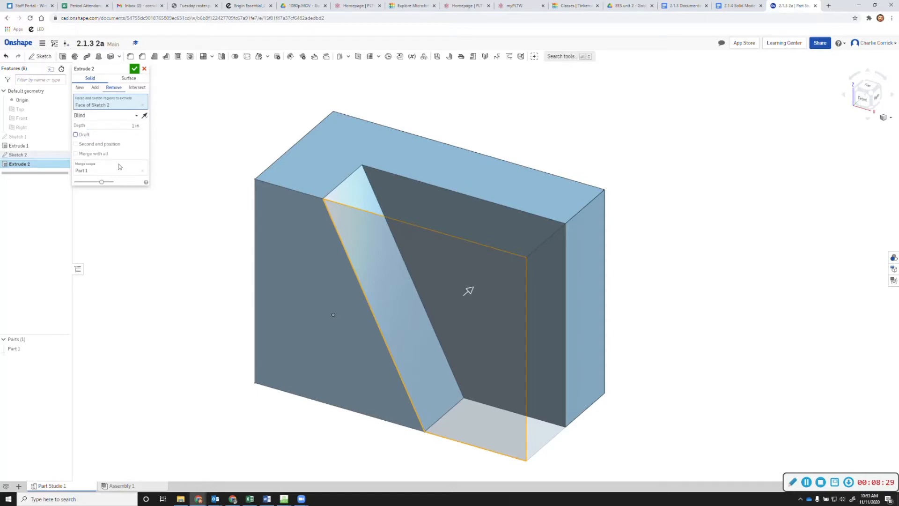
pyautogui.click(134, 70)
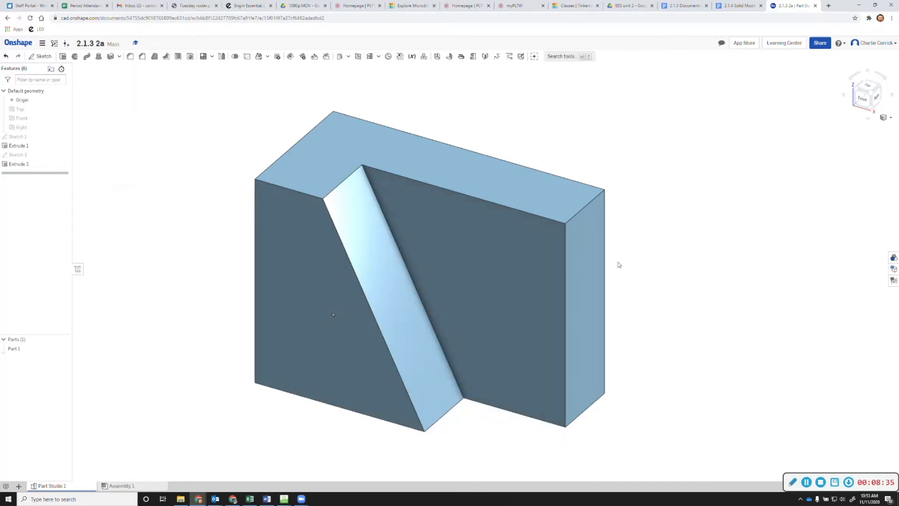
pyautogui.click(738, 5)
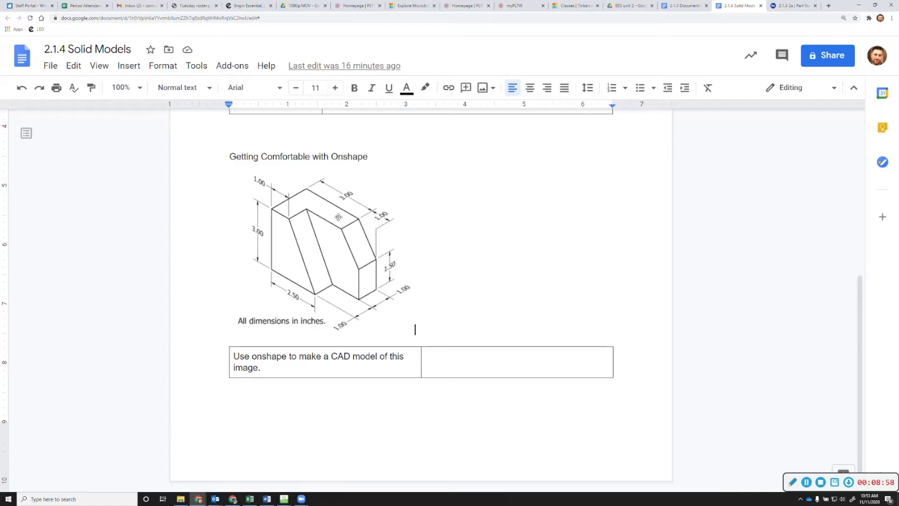
pyautogui.click(785, 9)
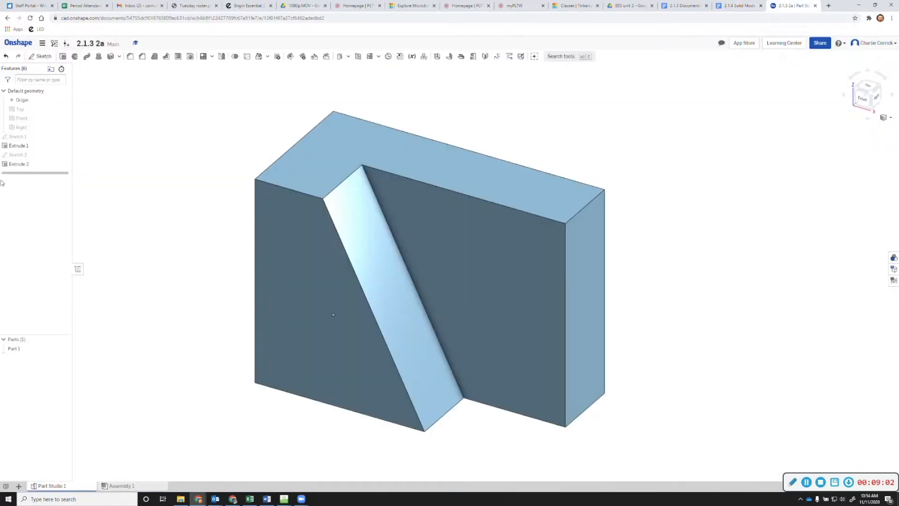
# Start Sketch 3 on the recessed face and draw a triangle in its upper-right corner
pyautogui.click(41, 56)
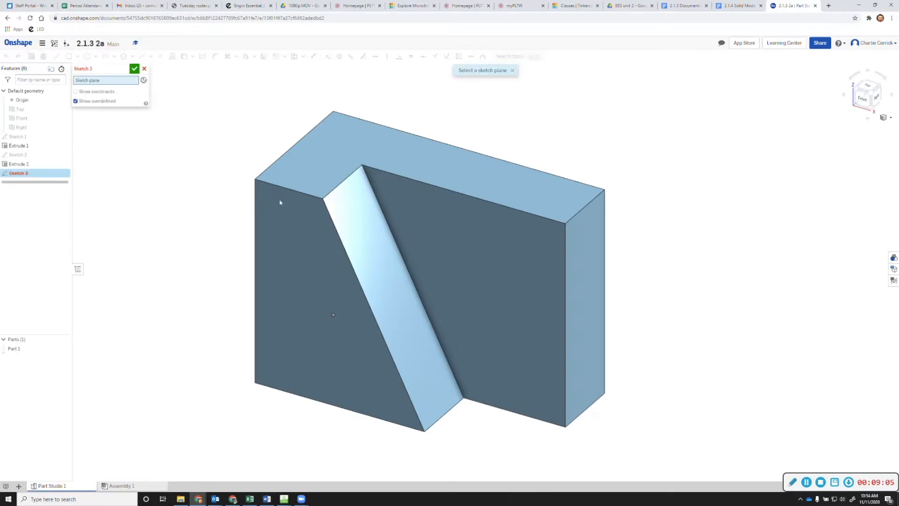
pyautogui.click(539, 242)
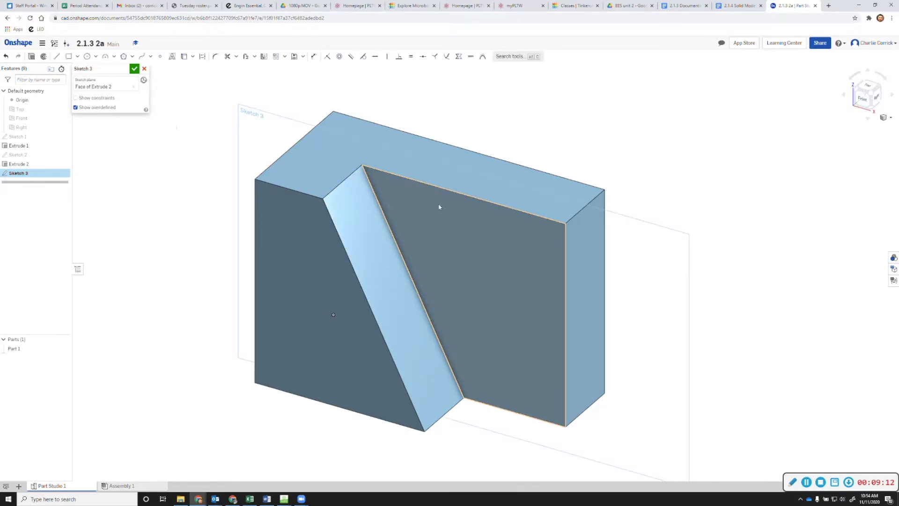
pyautogui.click(56, 56)
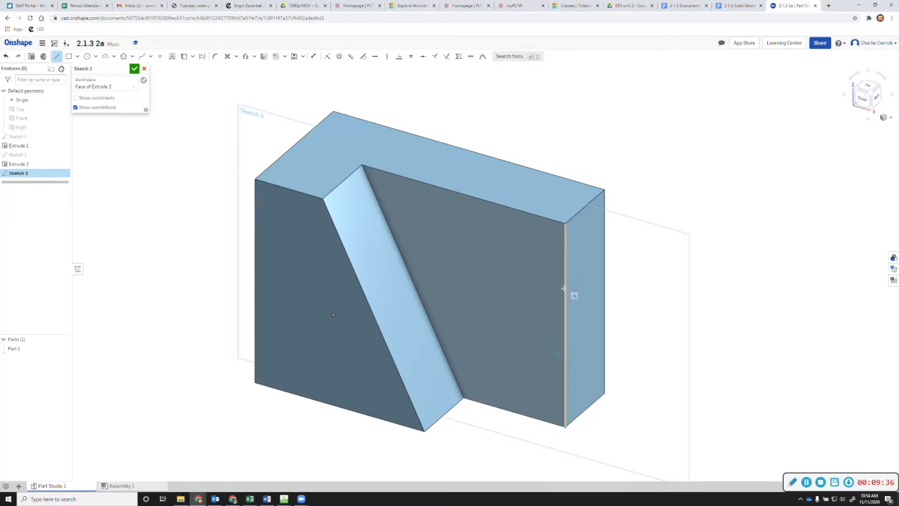
pyautogui.click(565, 326)
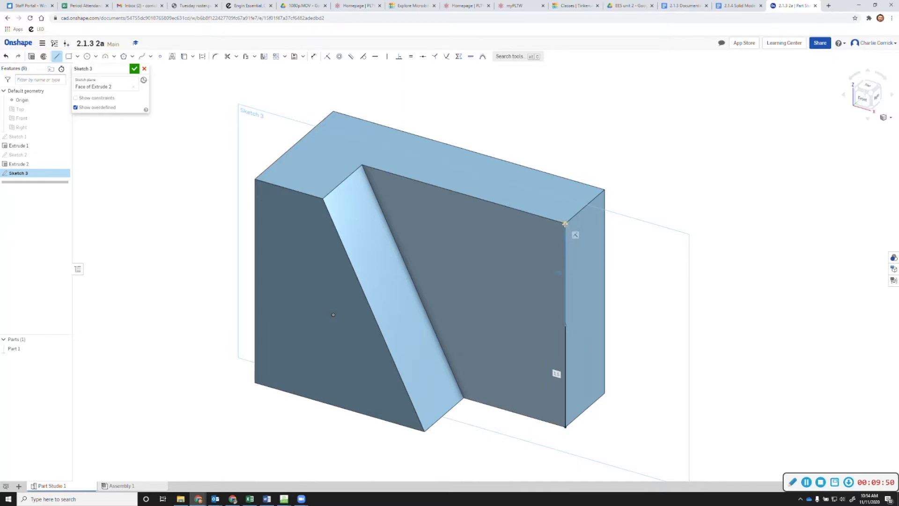
pyautogui.click(565, 224)
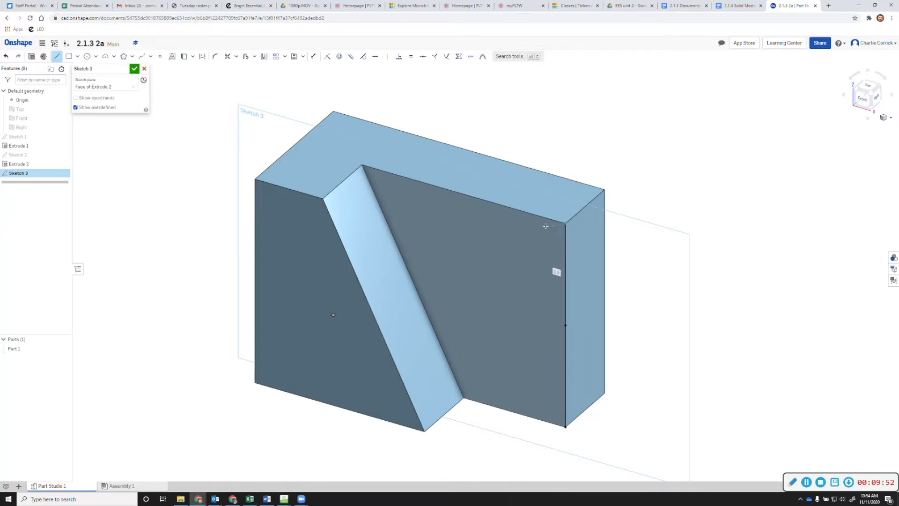
pyautogui.click(494, 203)
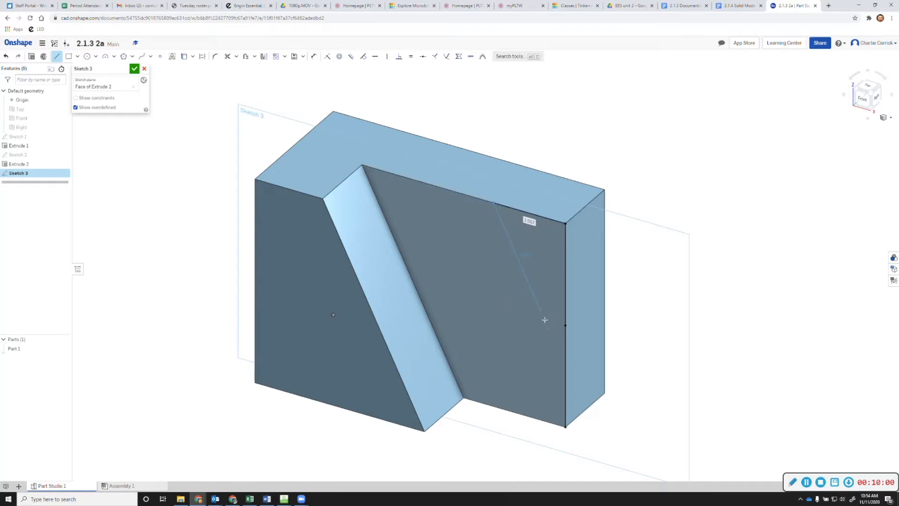
pyautogui.click(566, 325)
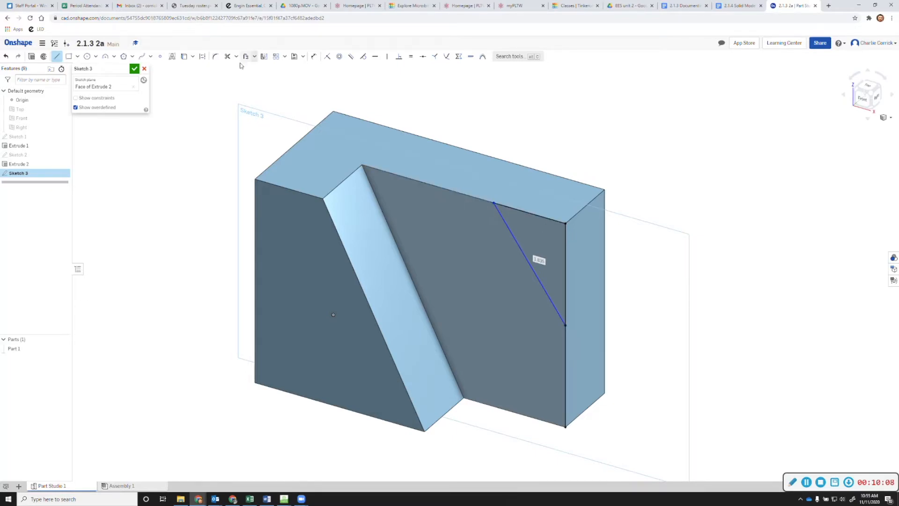
# Dimension the triangle's top edge to 1 in and finish Sketch 3
pyautogui.click(317, 58)
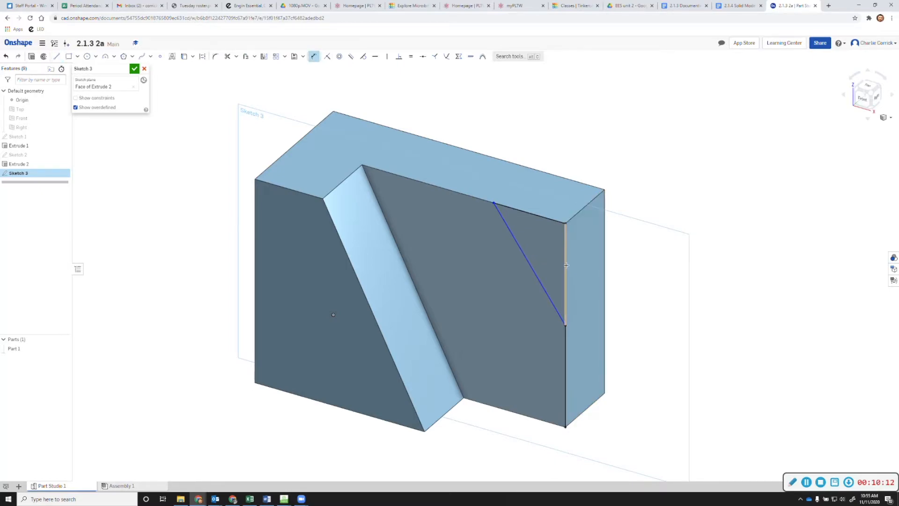
pyautogui.click(537, 216)
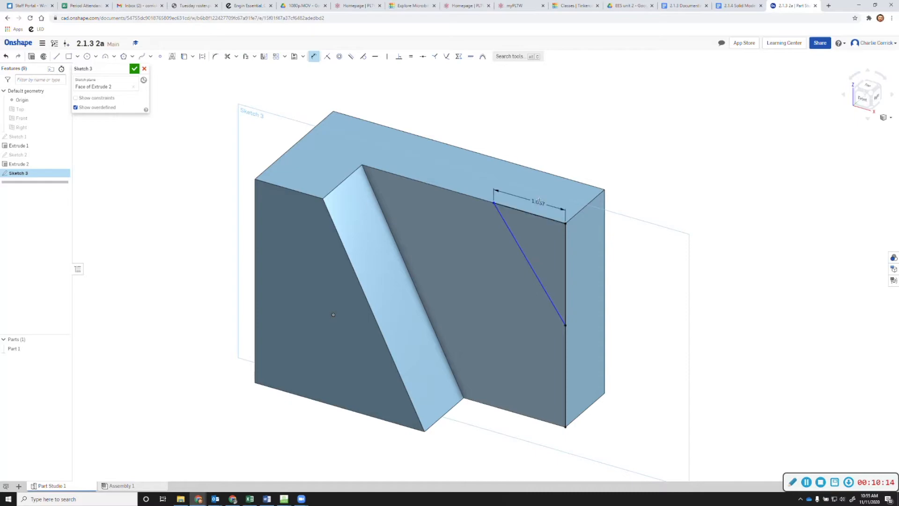
pyautogui.click(538, 199)
pyautogui.write('2')
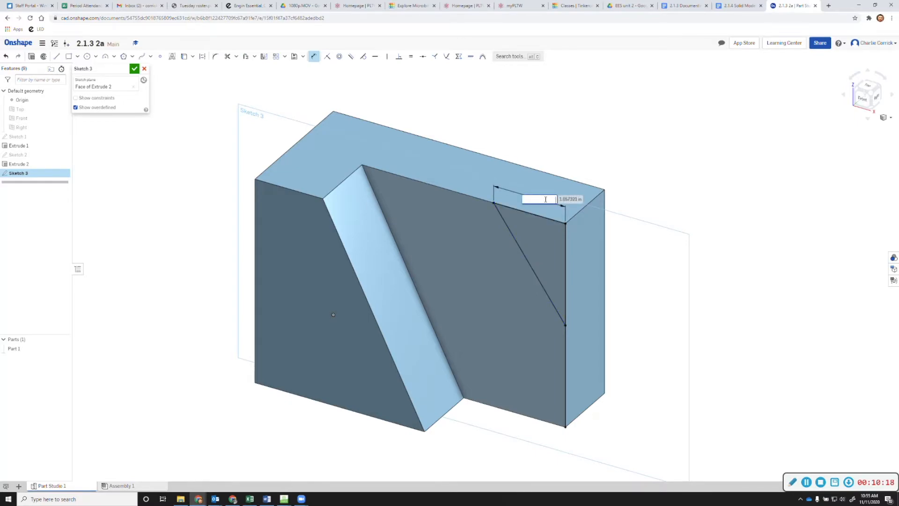
pyautogui.press('Return')
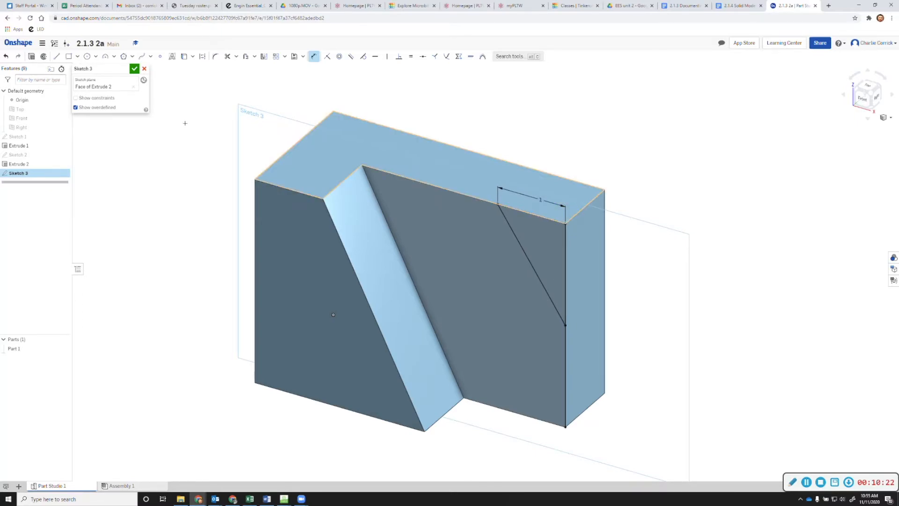
pyautogui.click(134, 69)
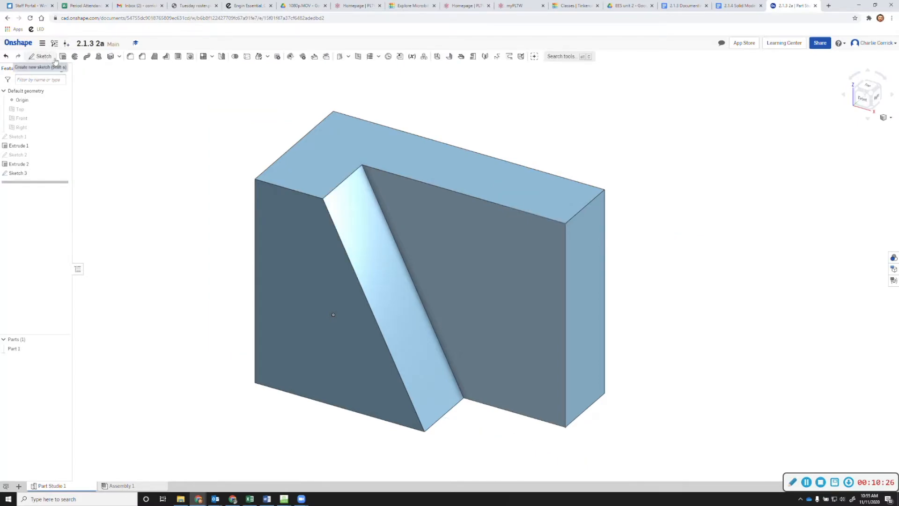
# Extrude the triangular region as a Remove cut to slice off the corner, then orbit to inspect
pyautogui.click(74, 56)
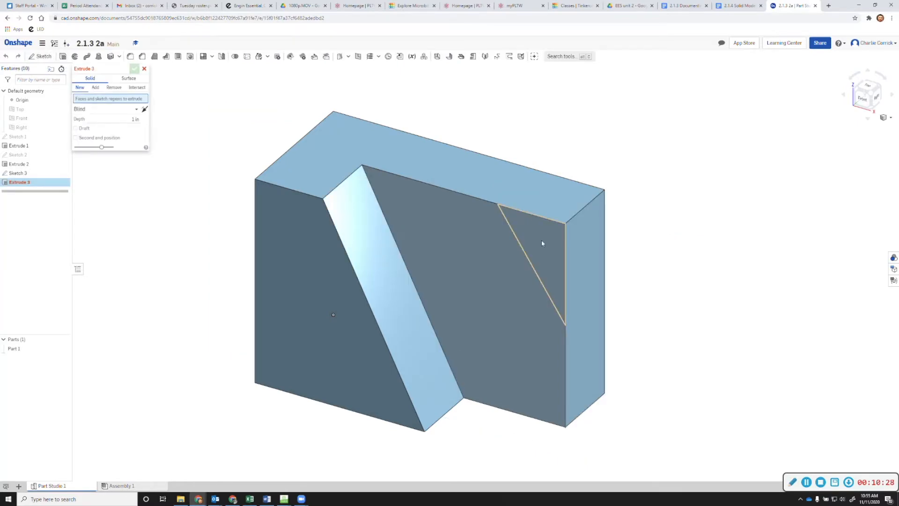
pyautogui.click(541, 243)
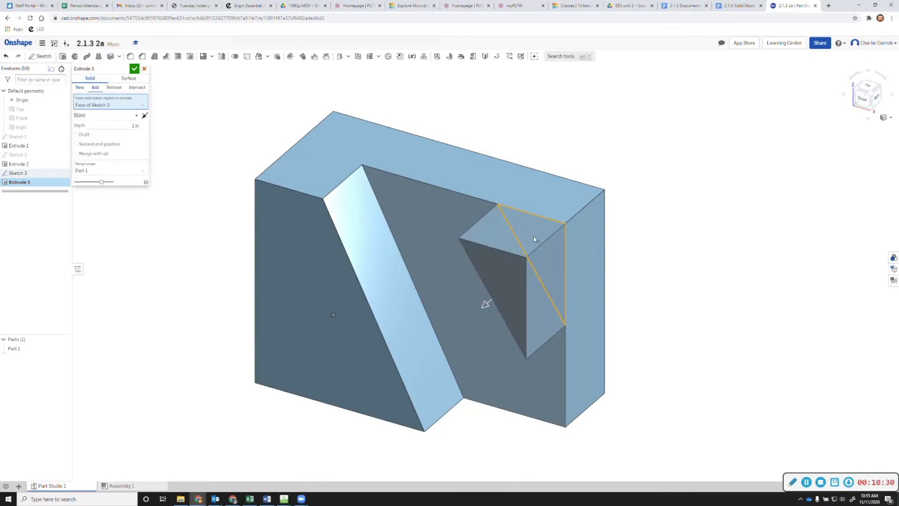
pyautogui.click(114, 88)
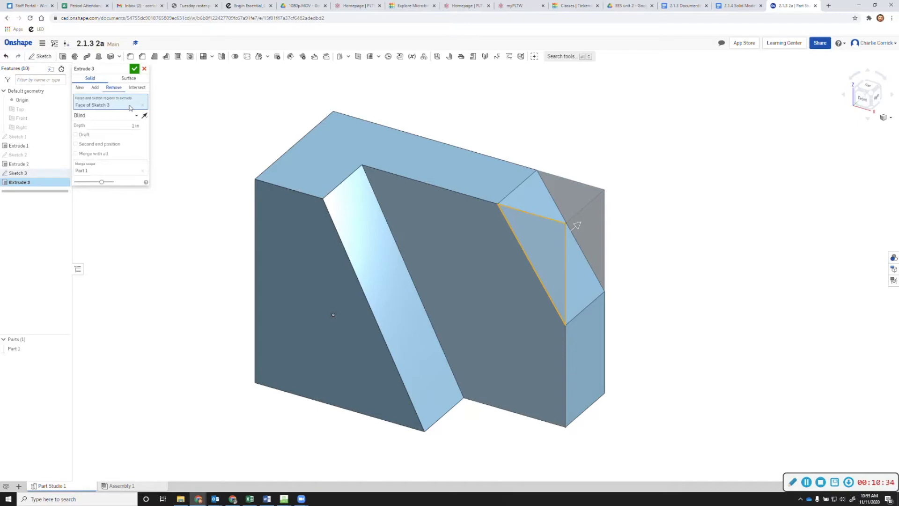
pyautogui.click(135, 69)
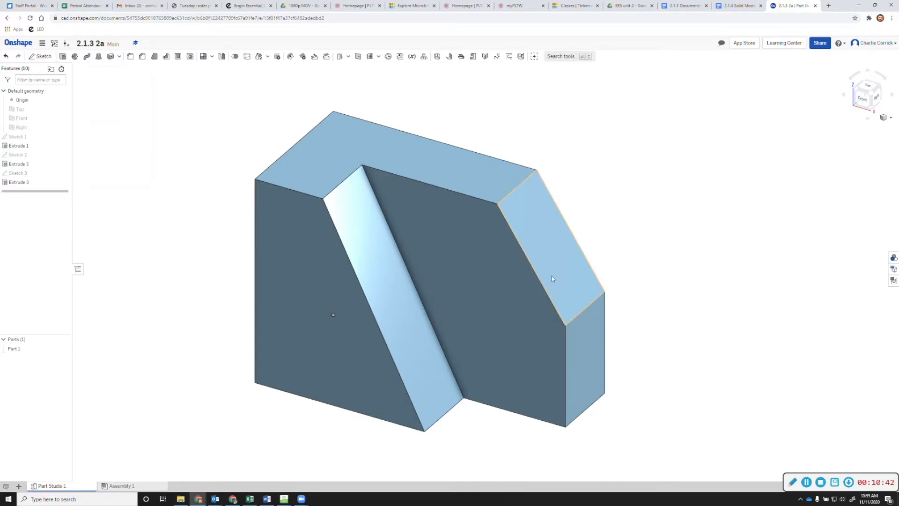
pyautogui.moveTo(538, 275); pyautogui.dragTo(487, 277)
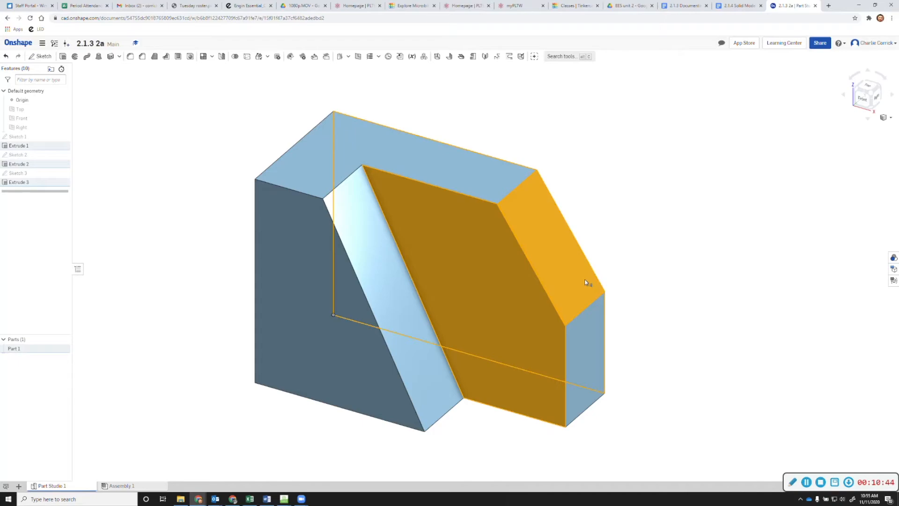
pyautogui.click(627, 281)
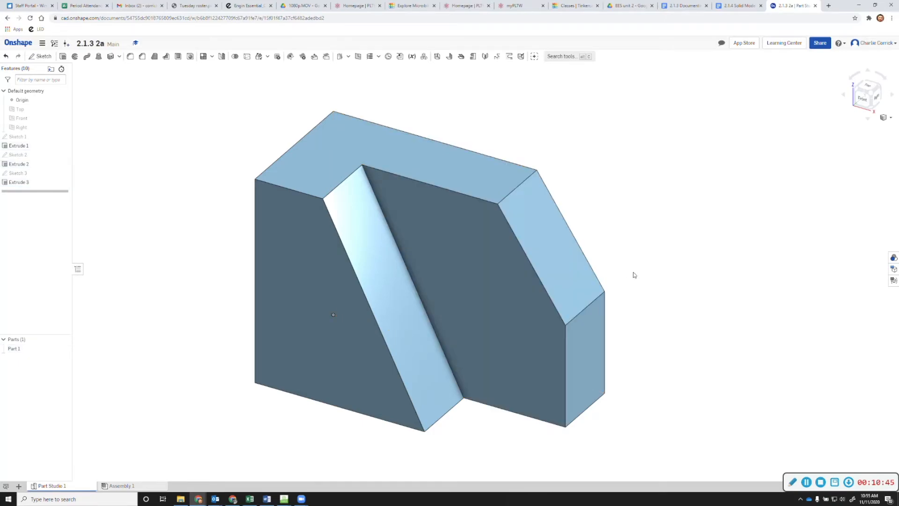
pyautogui.moveTo(560, 279); pyautogui.dragTo(542, 273, button='right')
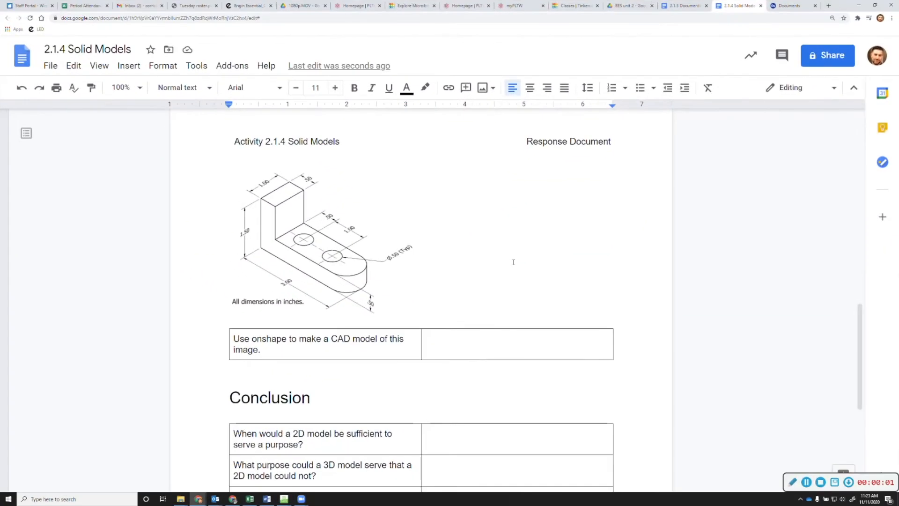
pyautogui.scroll(8, 497, 258)
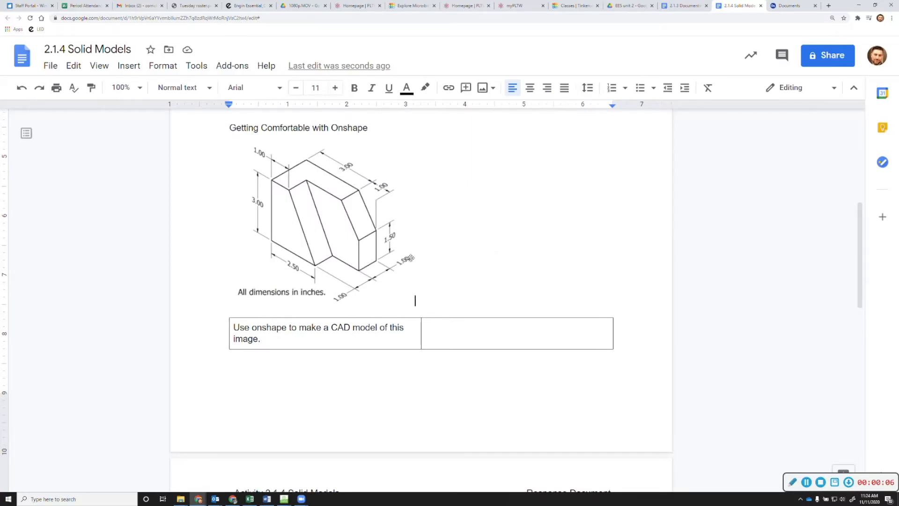
pyautogui.scroll(-4, 414, 266)
pyautogui.scroll(-3, 414, 266)
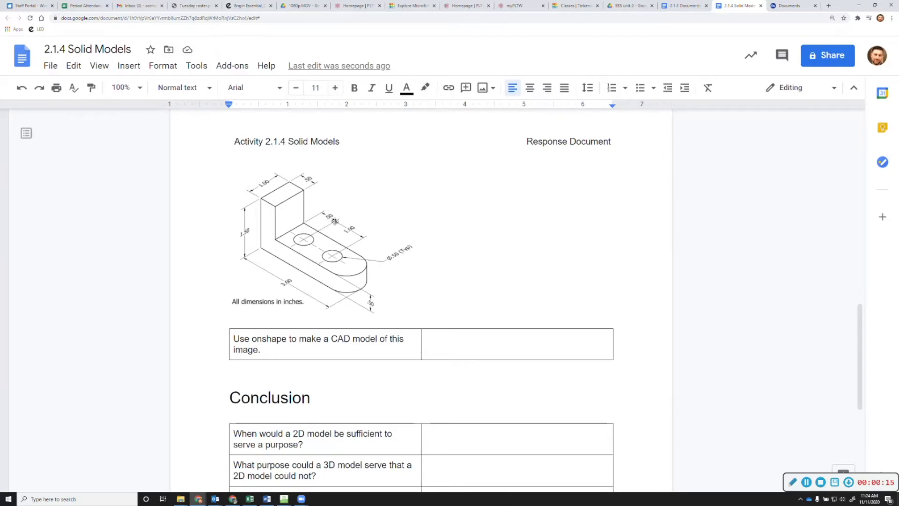
# Create a new blank document named 2.1.3 4b from the Documents page
pyautogui.click(780, 6)
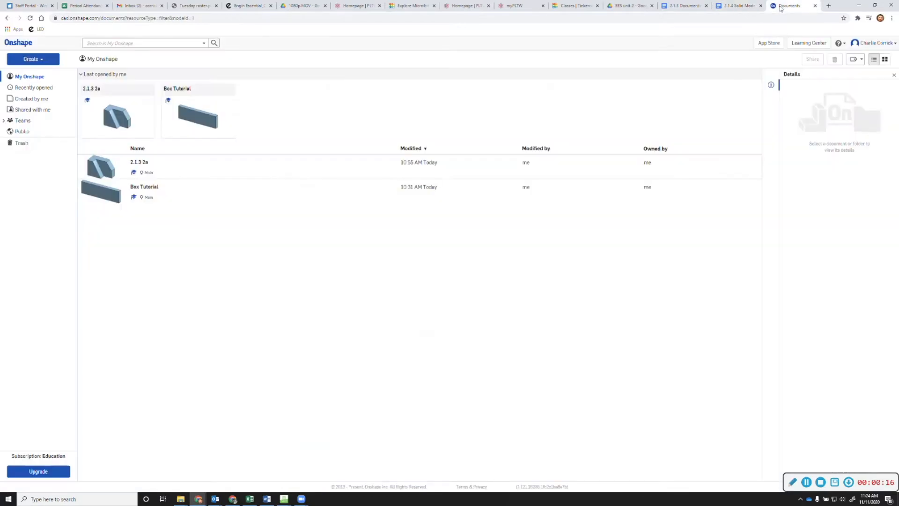
pyautogui.moveTo(738, 5); pyautogui.dragTo(898, 111)
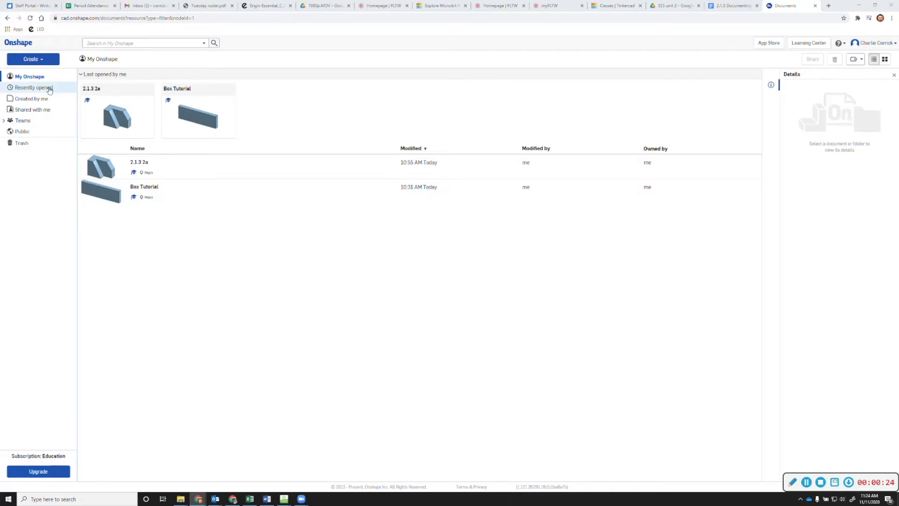
pyautogui.click(44, 61)
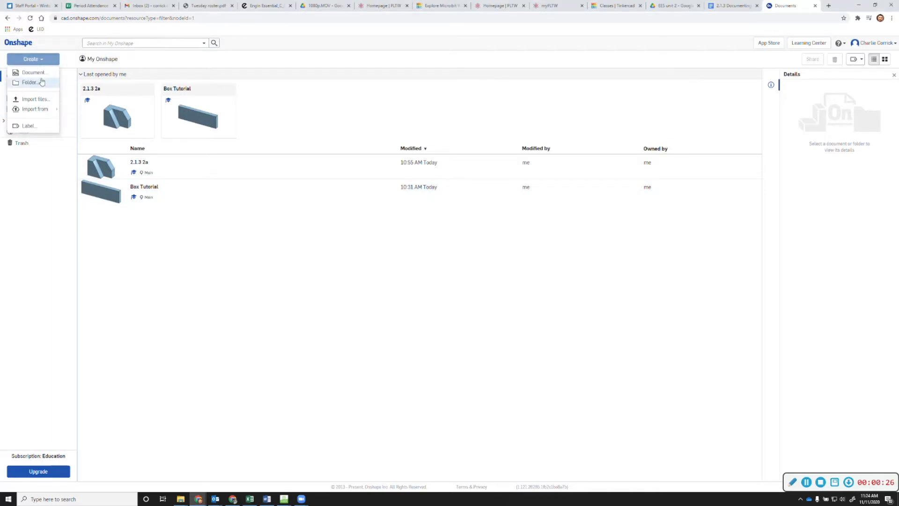
pyautogui.click(40, 73)
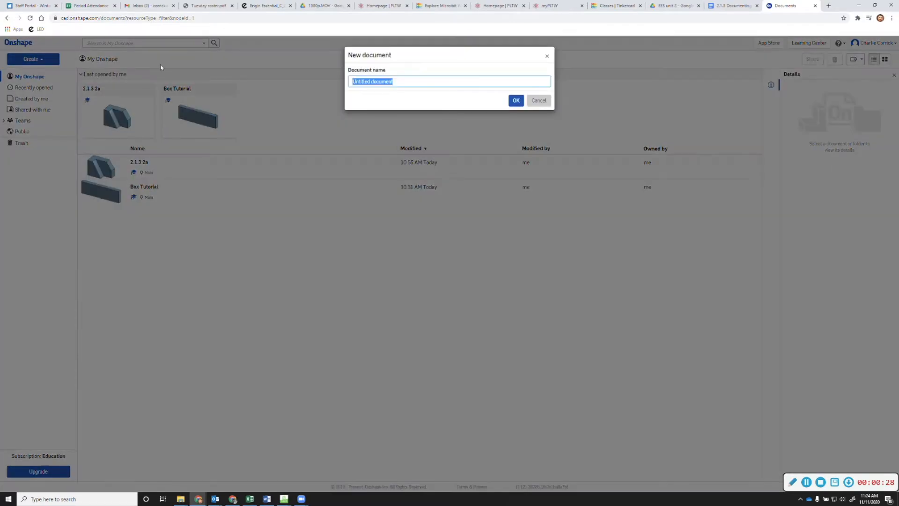
pyautogui.write('2.1.3 4b')
pyautogui.press('Return')
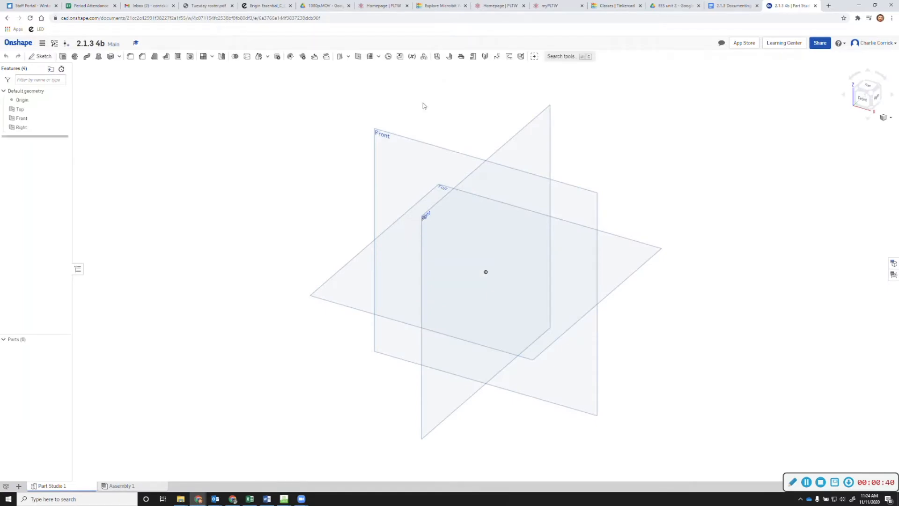
# Open Sketch 1 on the Front plane, moving the worksheet window aside to see it
pyautogui.click(394, 145)
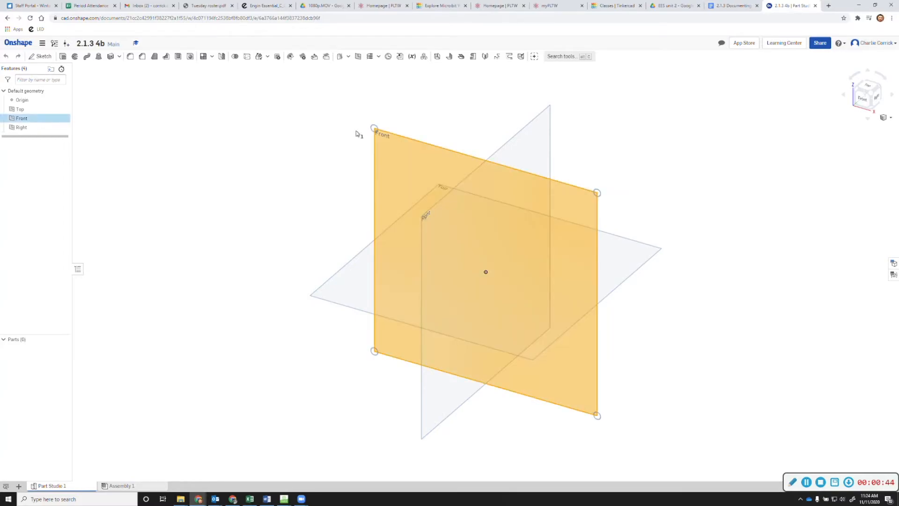
pyautogui.click(42, 56)
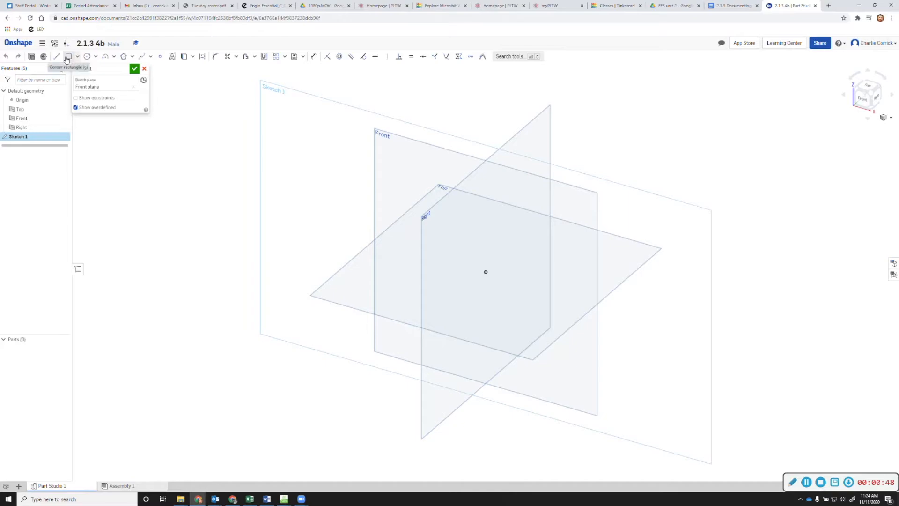
pyautogui.click(68, 57)
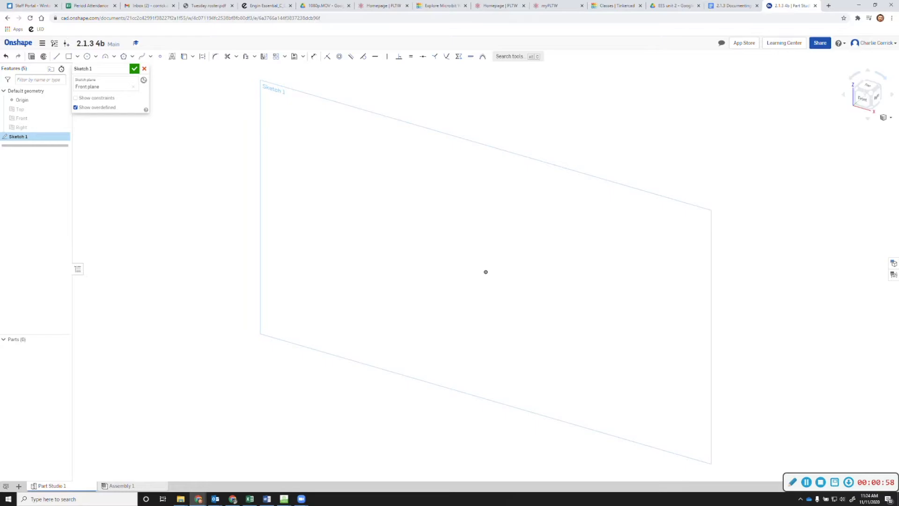
pyautogui.moveTo(898, 218); pyautogui.dragTo(311, 1)
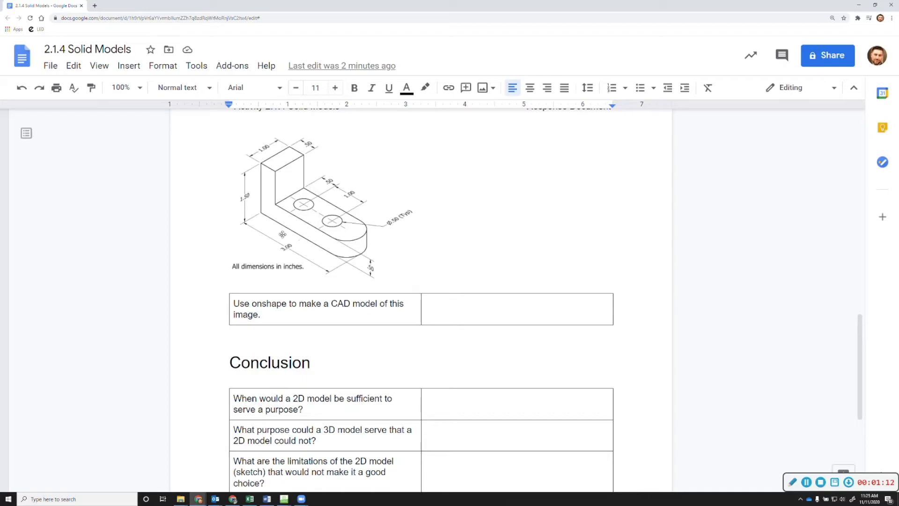
pyautogui.moveTo(43, 11); pyautogui.dragTo(898, 116)
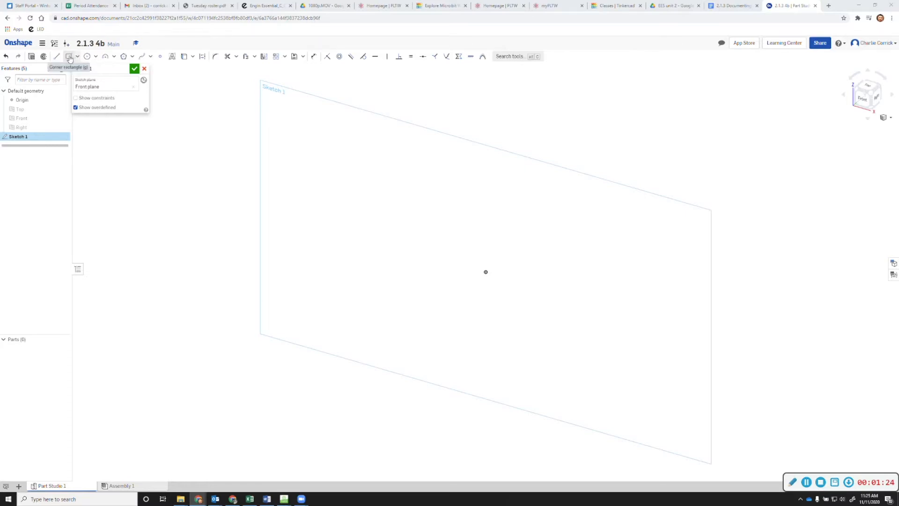
# Draw a corner rectangle up and right from the origin in normal view
pyautogui.click(69, 57)
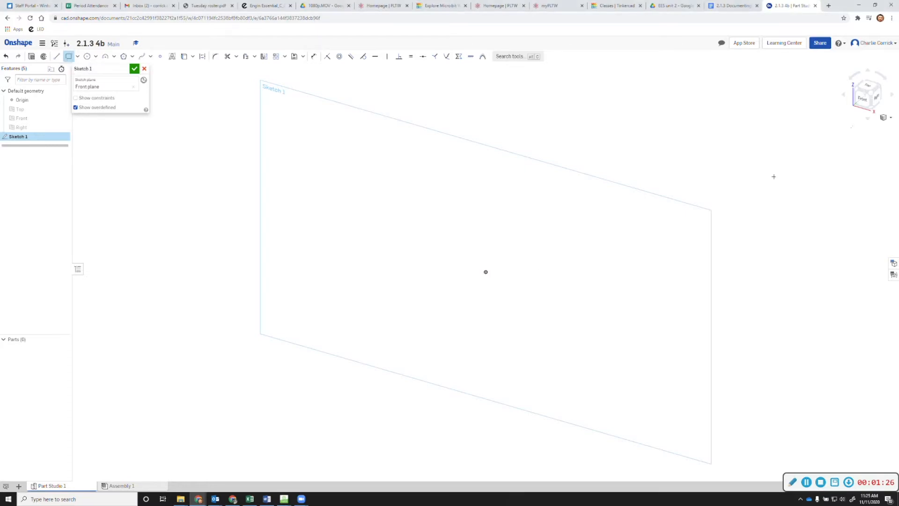
pyautogui.press('n')
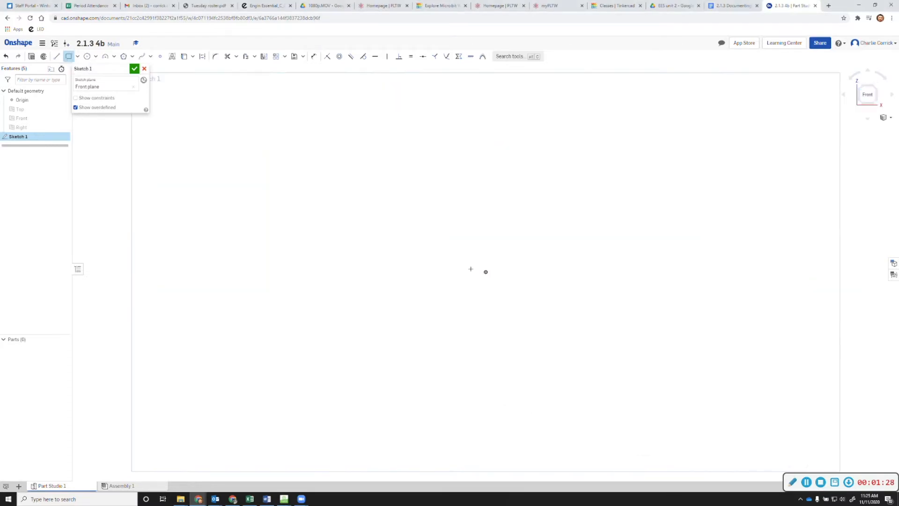
pyautogui.moveTo(486, 272); pyautogui.dragTo(661, 176)
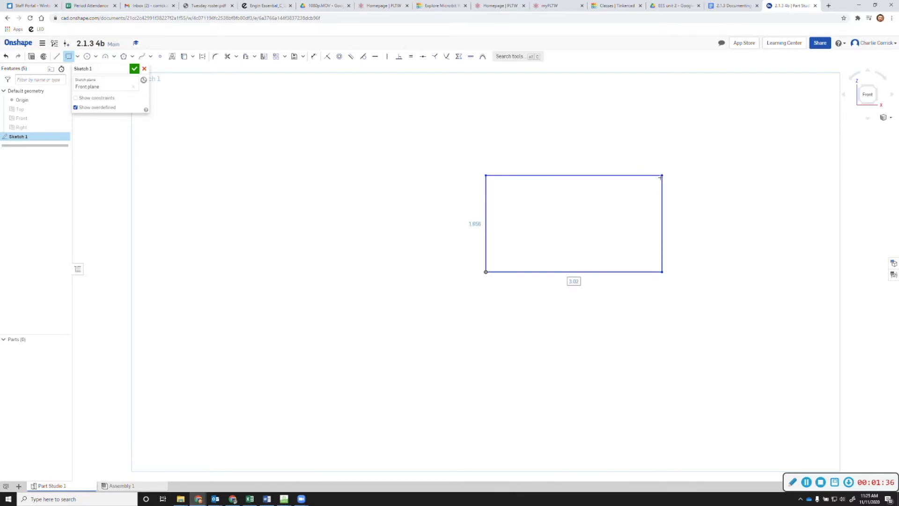
# Dimension the rectangle 3 wide by 1.5 tall and finish Sketch 1
pyautogui.click(314, 57)
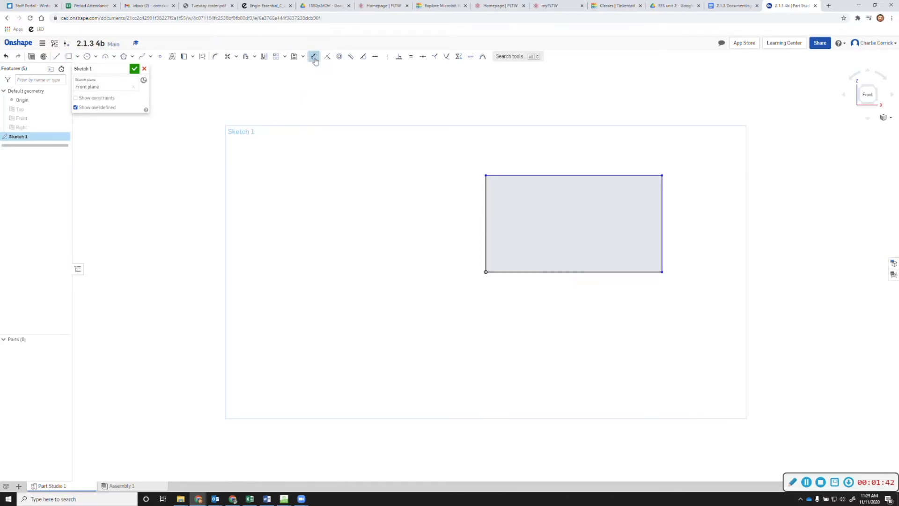
pyautogui.click(555, 276)
pyautogui.click(582, 307)
pyautogui.write('3')
pyautogui.press('Return')
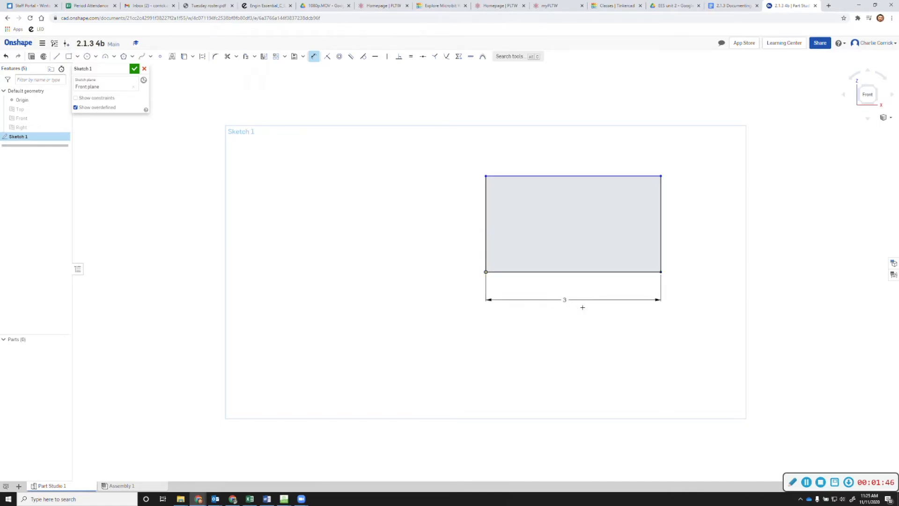
pyautogui.click(486, 225)
pyautogui.click(459, 224)
pyautogui.write('1')
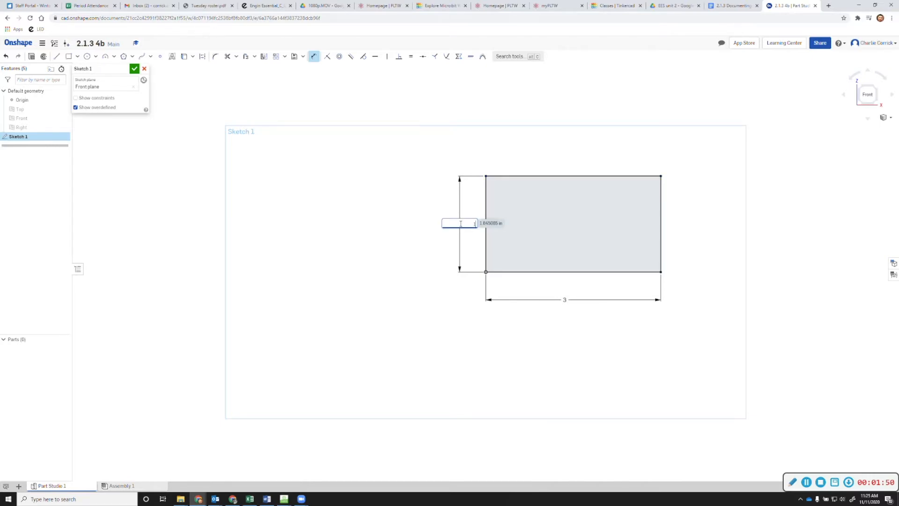
pyautogui.write('.5')
pyautogui.press('Return')
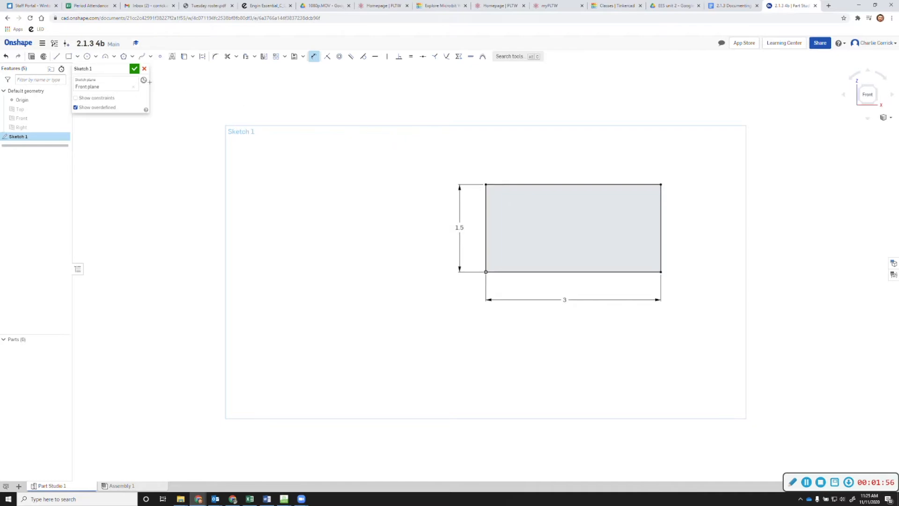
pyautogui.click(134, 69)
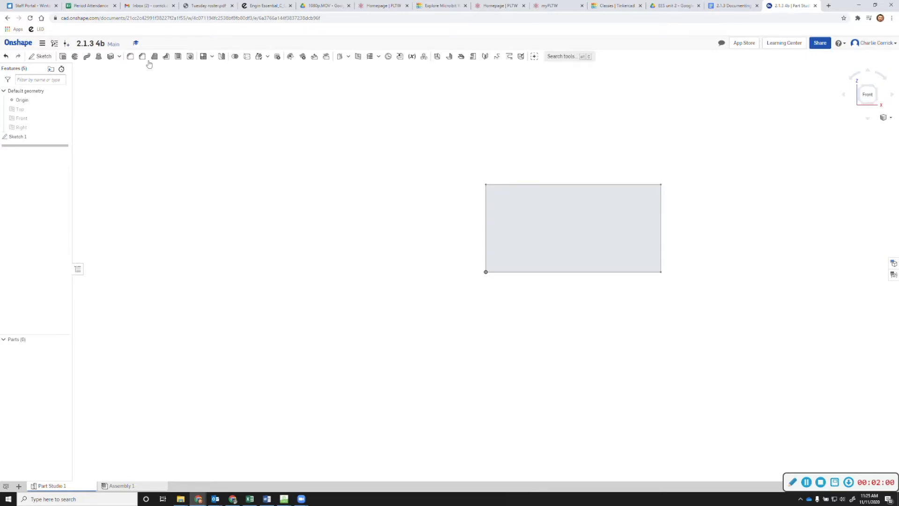
# Extrude the rectangle 1 in into Part 1, then bring the worksheet drawing back over
pyautogui.click(63, 57)
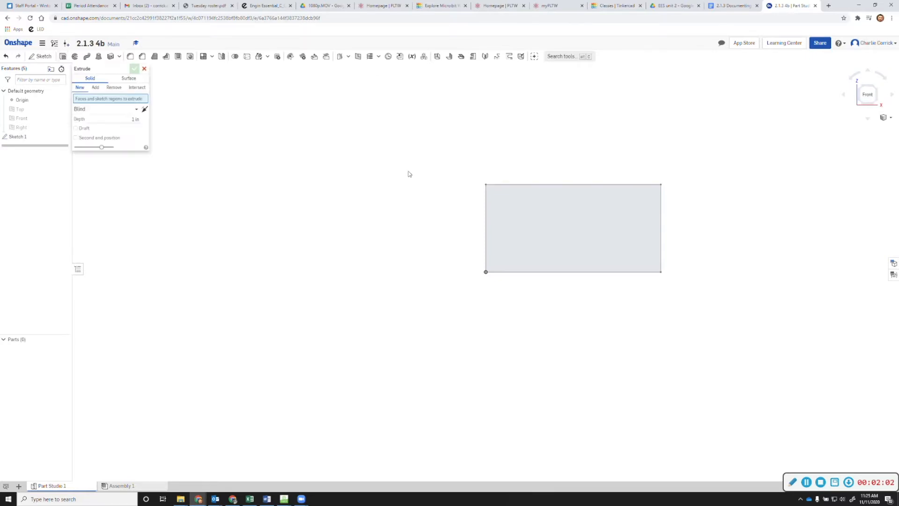
pyautogui.click(579, 218)
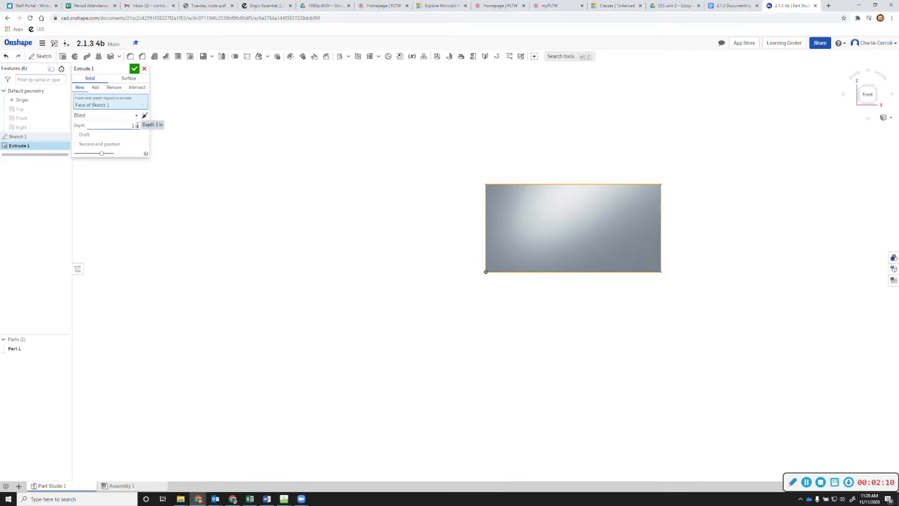
pyautogui.click(878, 89)
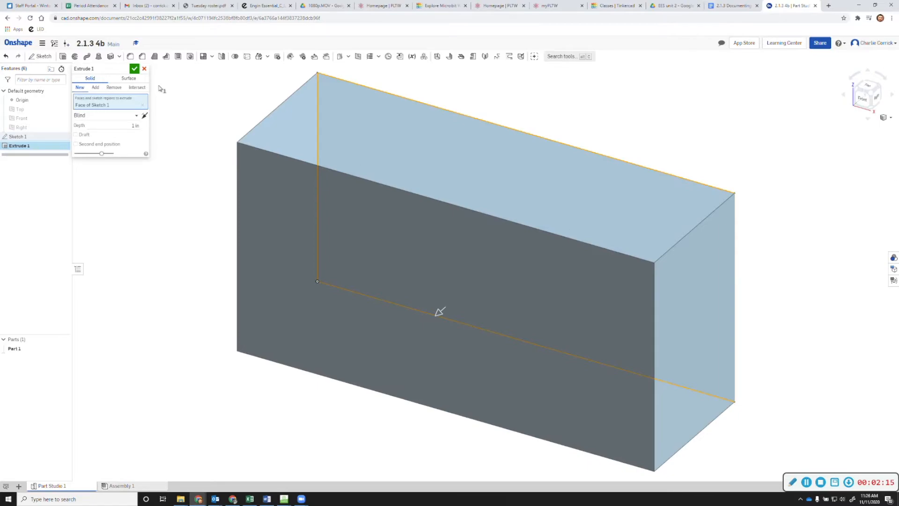
pyautogui.click(134, 69)
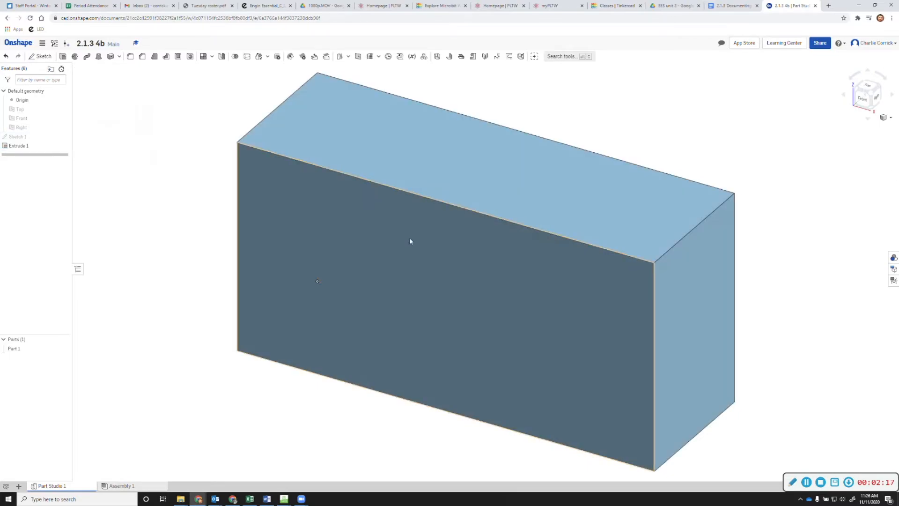
pyautogui.moveTo(898, 162); pyautogui.dragTo(753, 6)
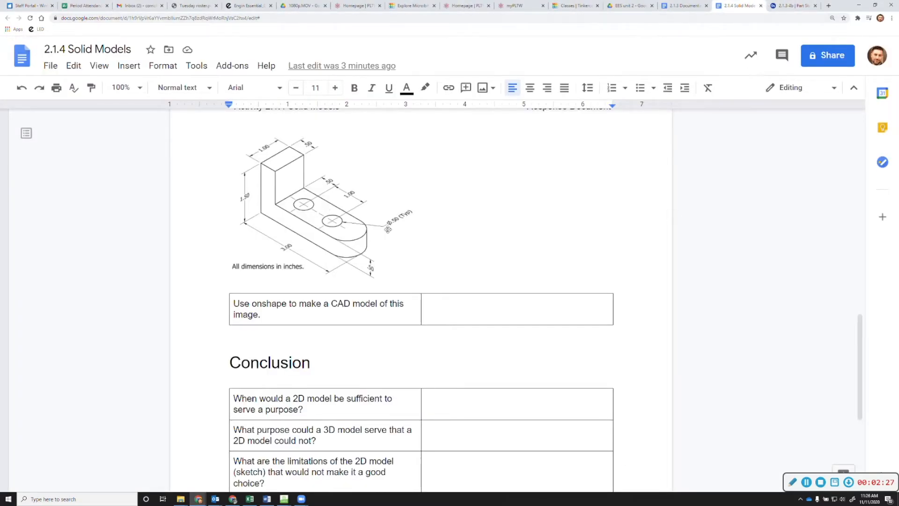
pyautogui.scroll(2, 388, 229)
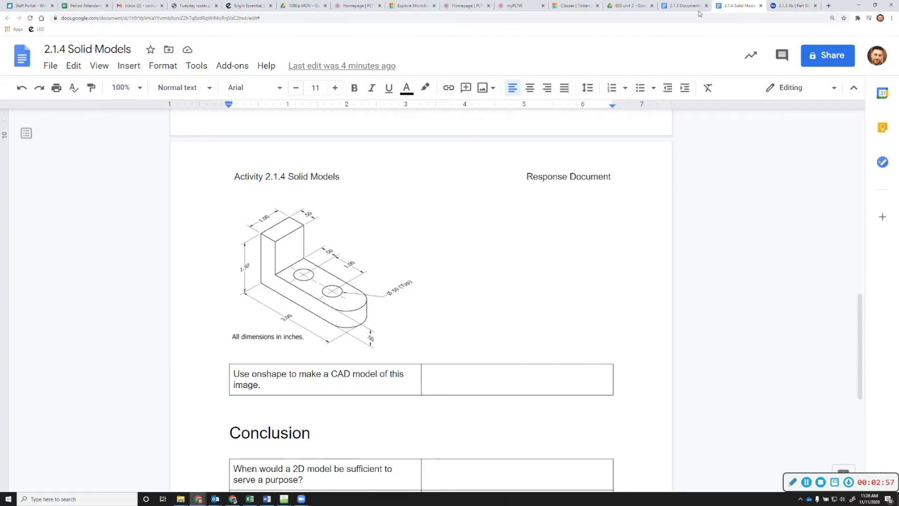
pyautogui.click(788, 6)
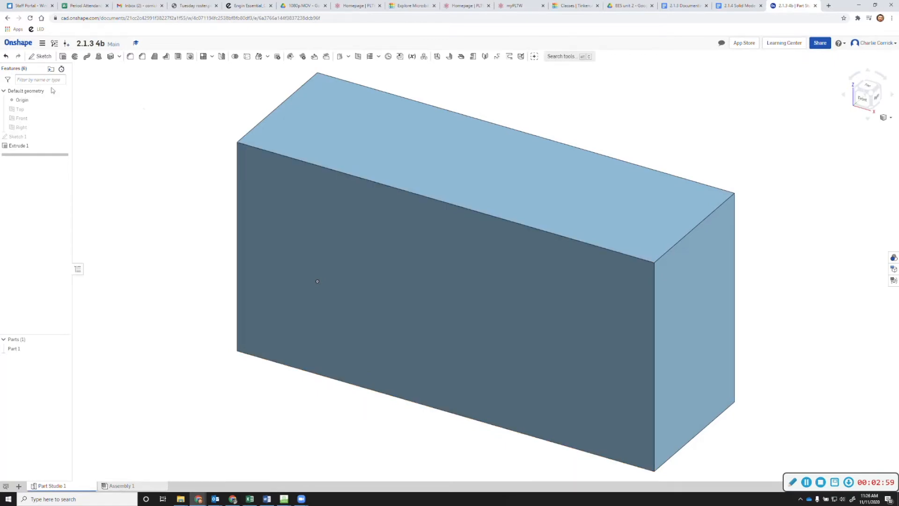
# Start a sketch on the block's front face and draw the L-shaped cut outline with lines
pyautogui.click(42, 57)
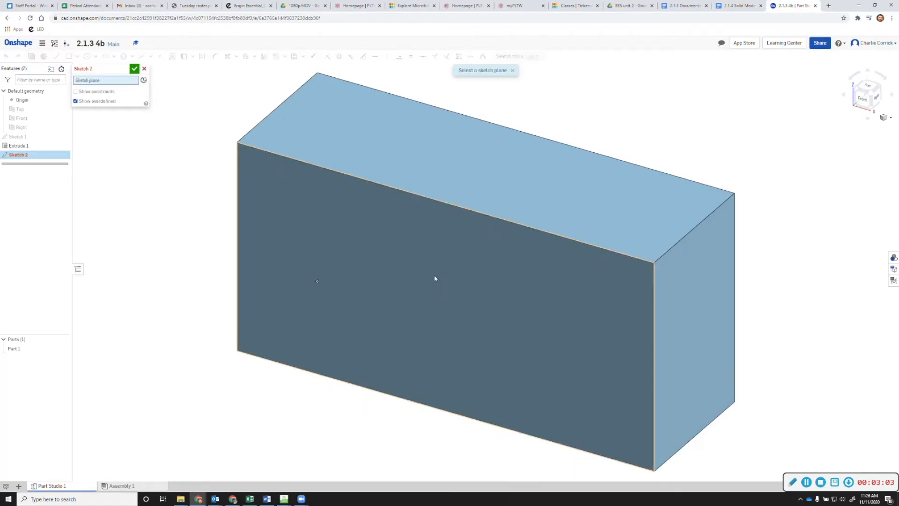
pyautogui.click(377, 266)
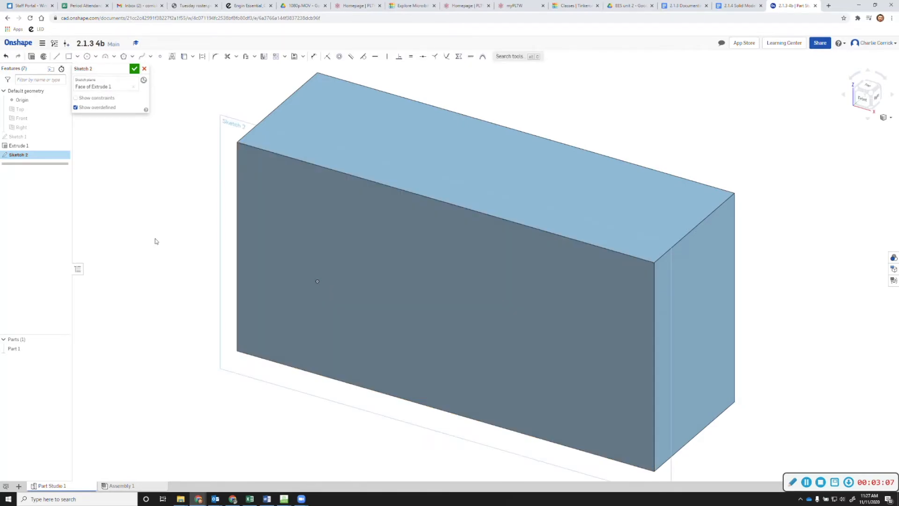
pyautogui.click(57, 57)
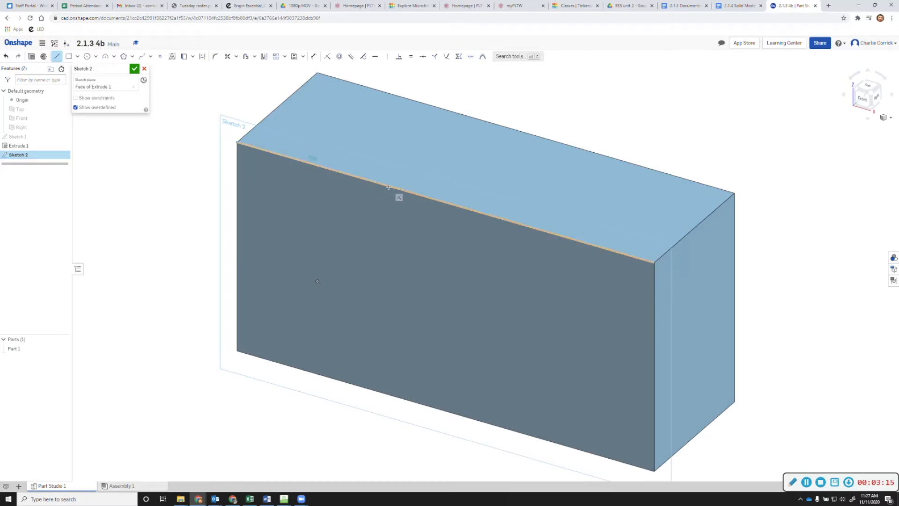
pyautogui.click(309, 162)
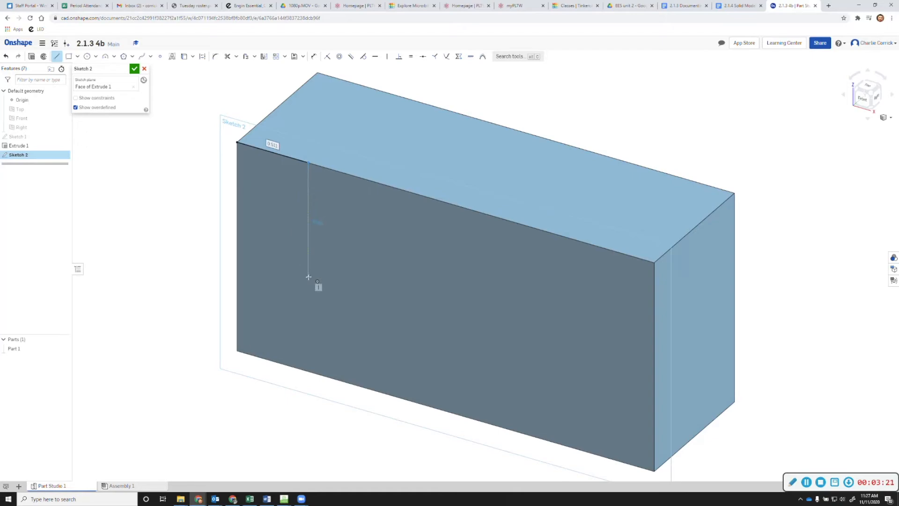
pyautogui.click(306, 304)
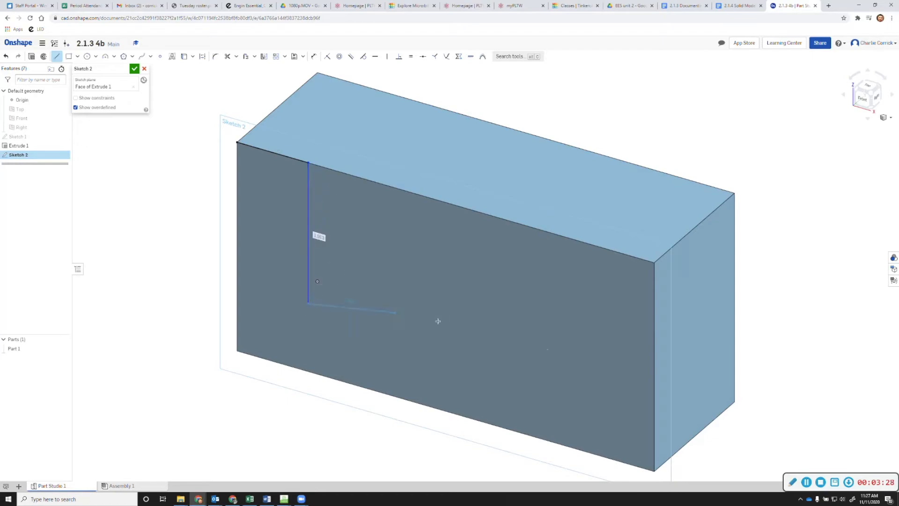
pyautogui.click(654, 402)
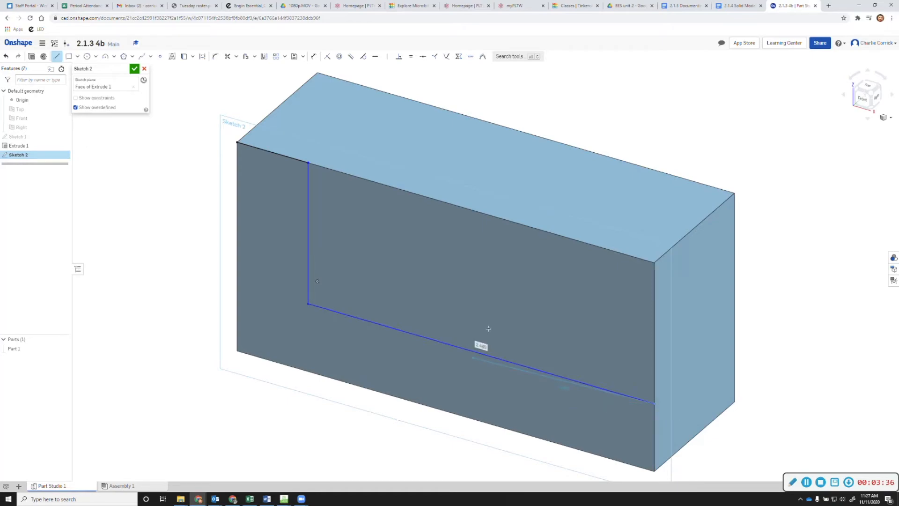
pyautogui.press('Escape')
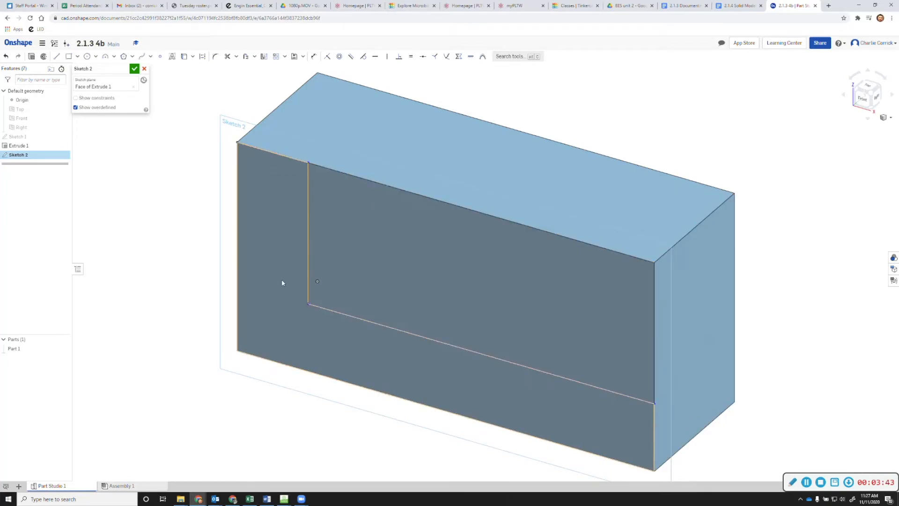
# Dimension the outline 0.5 in from the left edge and 1 in long, then finish Sketch 2
pyautogui.click(313, 57)
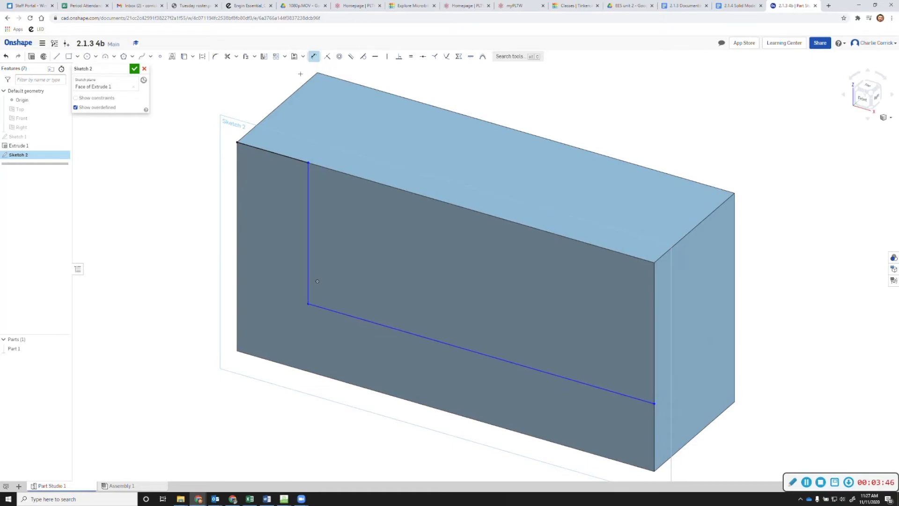
pyautogui.click(279, 159)
pyautogui.click(281, 118)
pyautogui.write('.5')
pyautogui.press('Return')
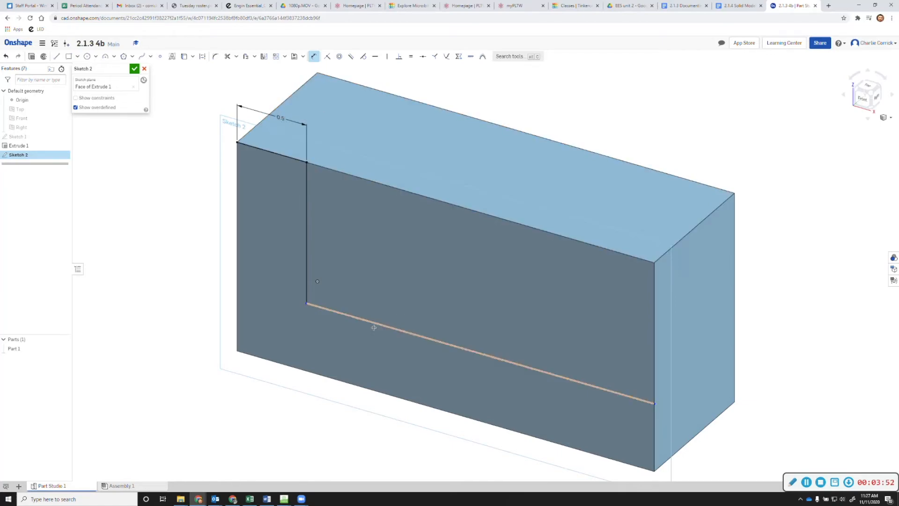
pyautogui.click(307, 238)
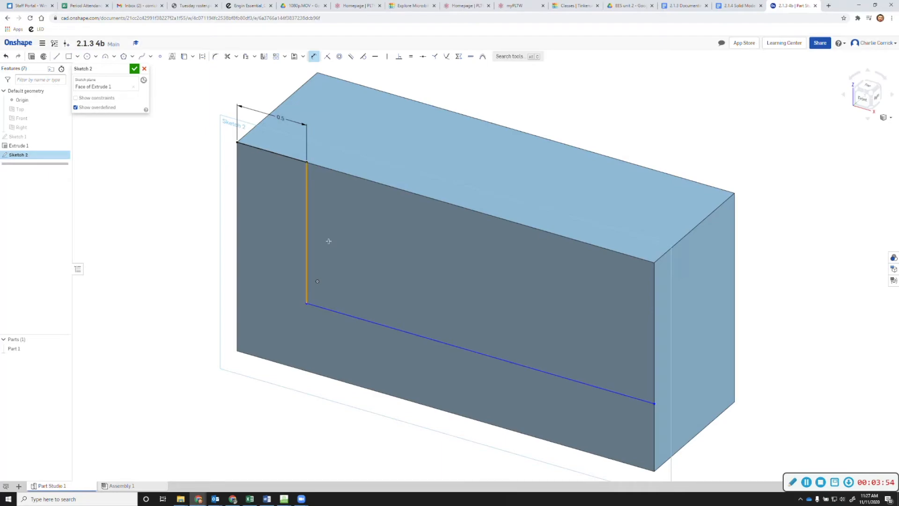
pyautogui.click(339, 245)
pyautogui.write('1')
pyautogui.press('Return')
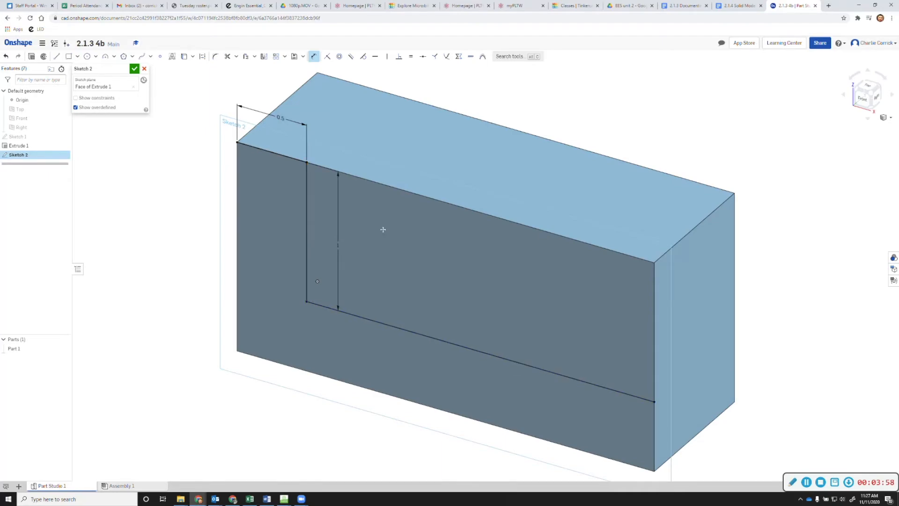
pyautogui.click(135, 70)
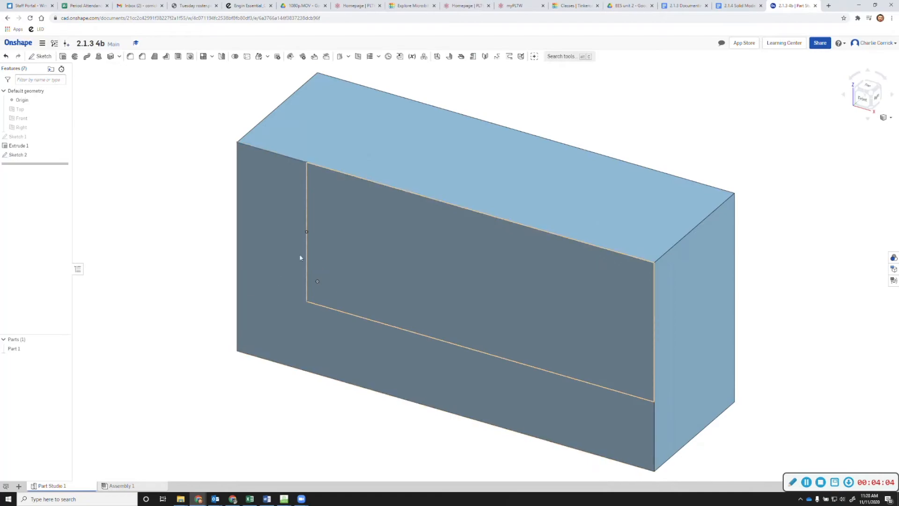
# Extrude the outlined sketch region as a Remove cut, leaving an L-shaped bracket
pyautogui.click(63, 56)
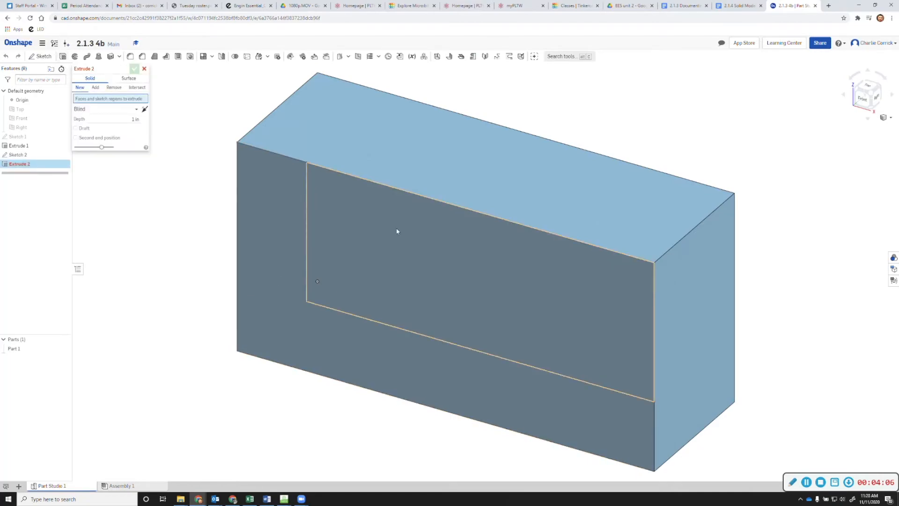
pyautogui.click(395, 228)
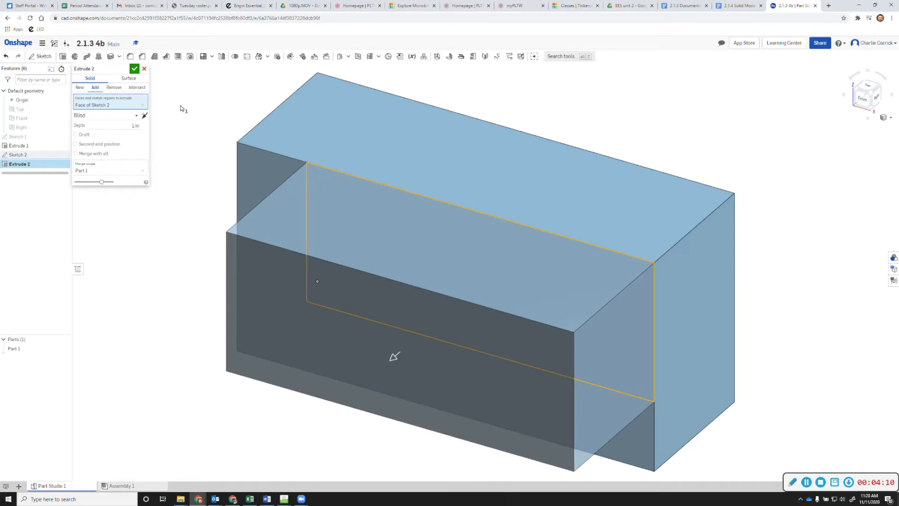
pyautogui.click(112, 87)
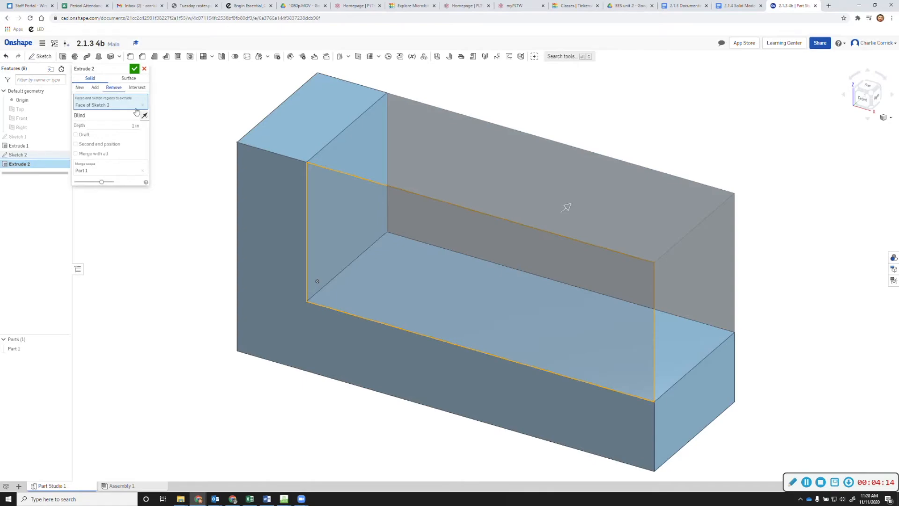
pyautogui.click(135, 69)
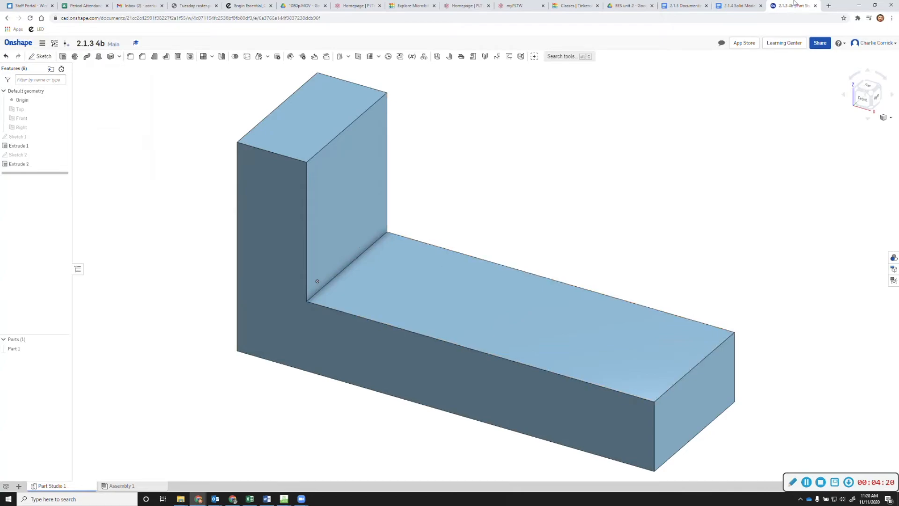
pyautogui.click(730, 7)
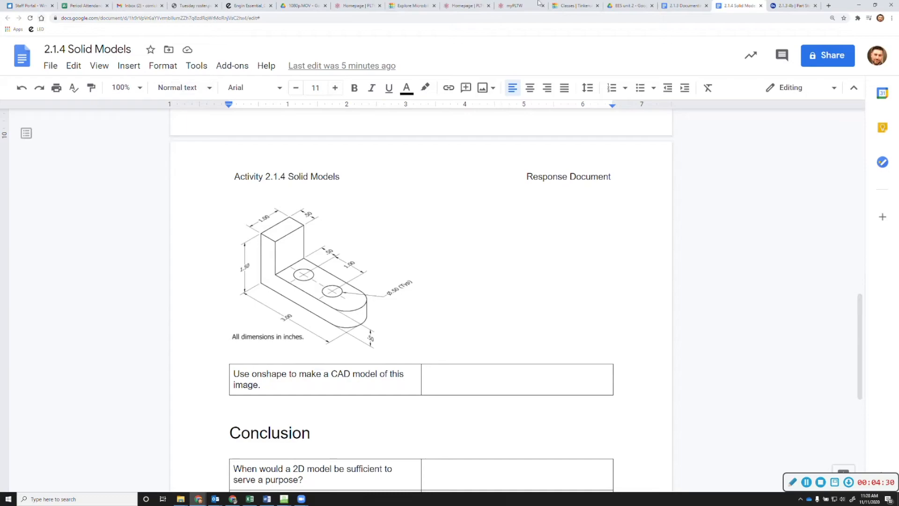
# Go back from the reference drawing to the 2.1.3 4b Part Studio
pyautogui.click(794, 5)
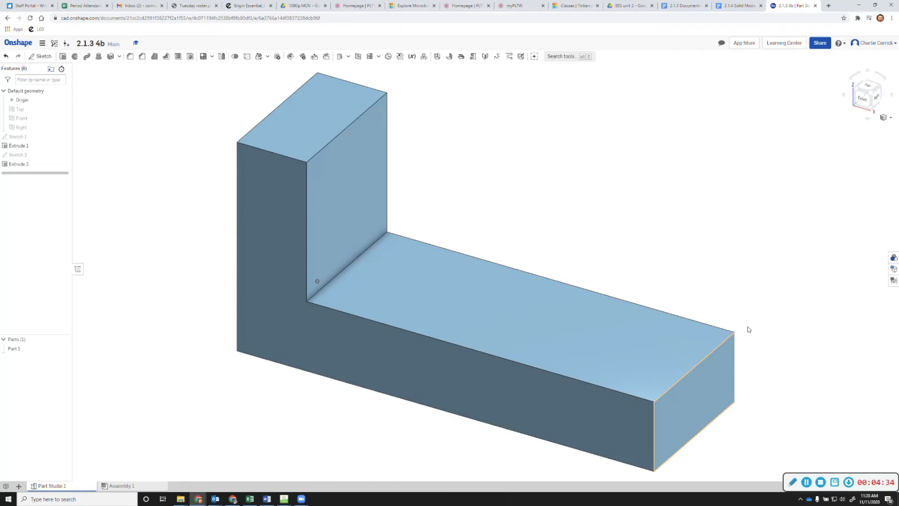
# View the bracket from the top, tilted slightly, and recheck the reference drawing
pyautogui.click(870, 90)
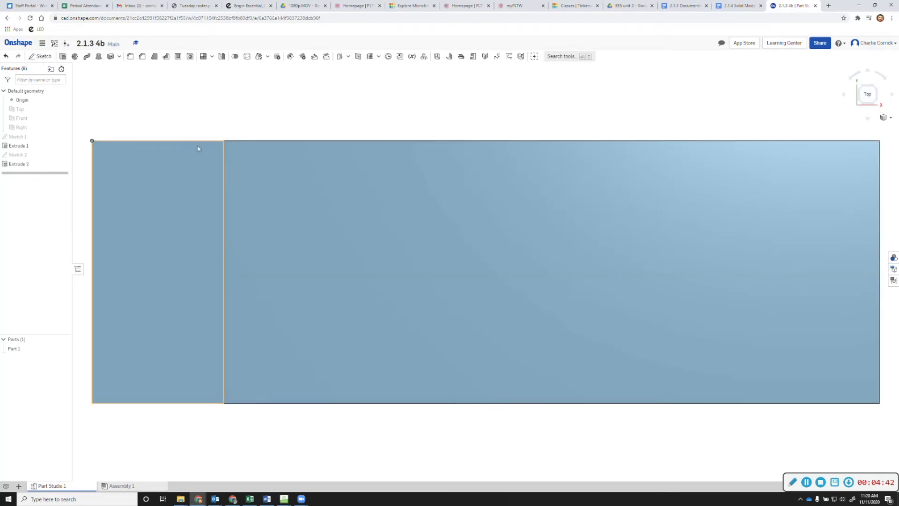
pyautogui.moveTo(554, 234); pyautogui.dragTo(772, 175, button='right')
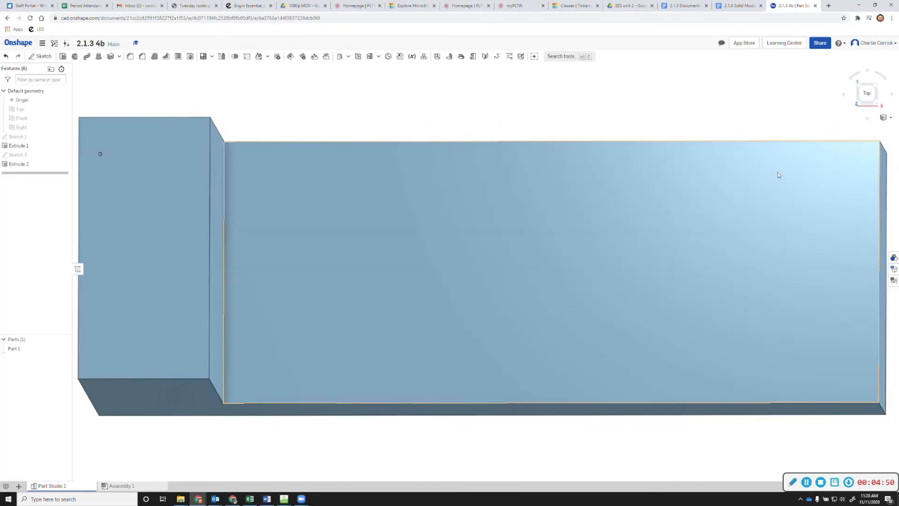
pyautogui.click(742, 10)
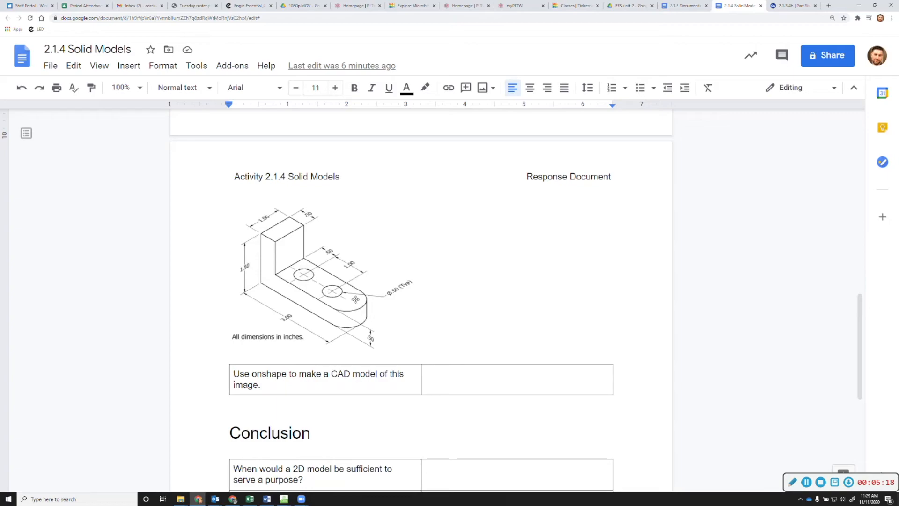
pyautogui.click(798, 5)
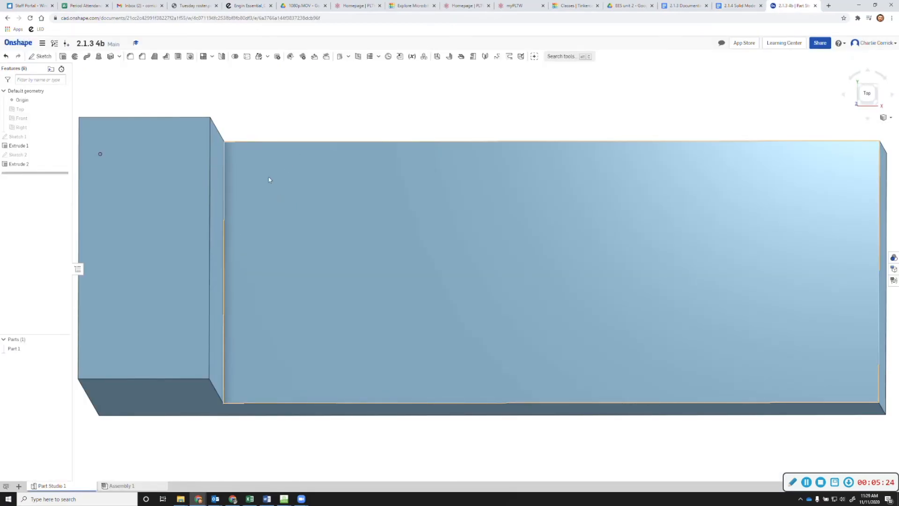
# Start Sketch 3 on the base's top face and draw two center-point circles for the holes
pyautogui.click(40, 56)
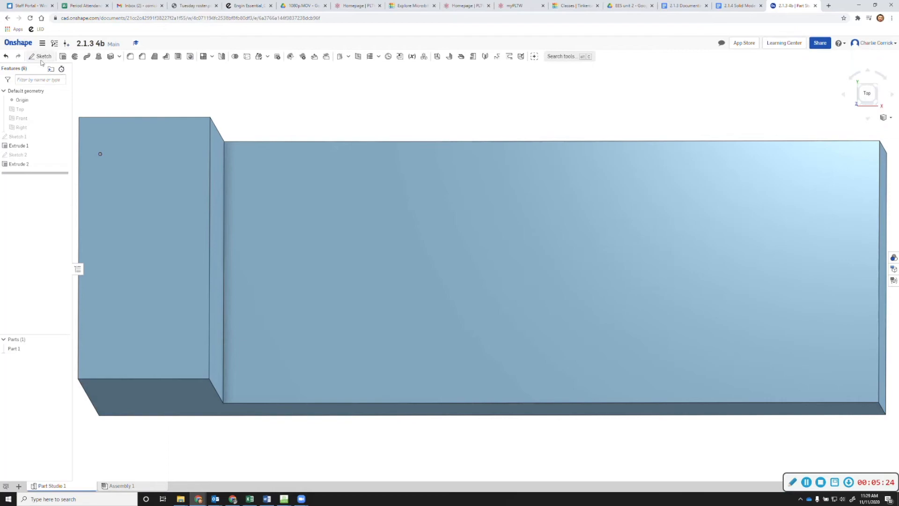
pyautogui.click(378, 259)
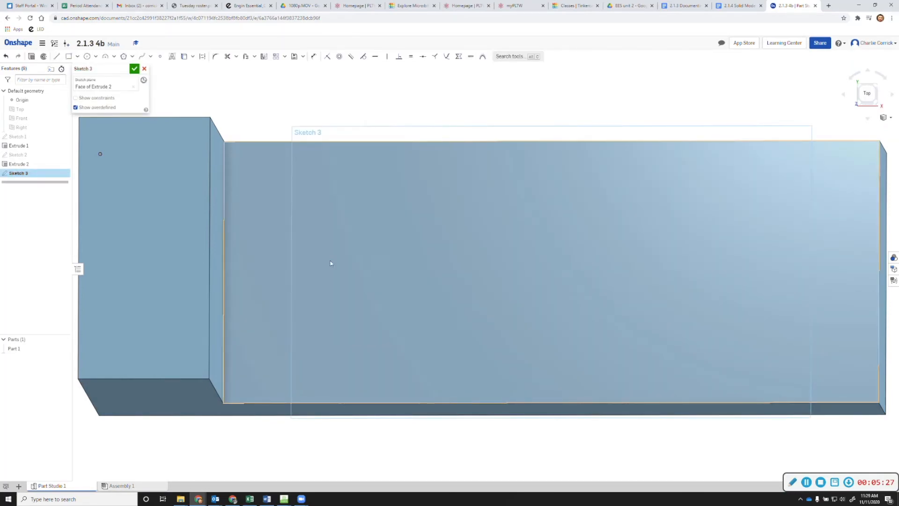
pyautogui.click(87, 58)
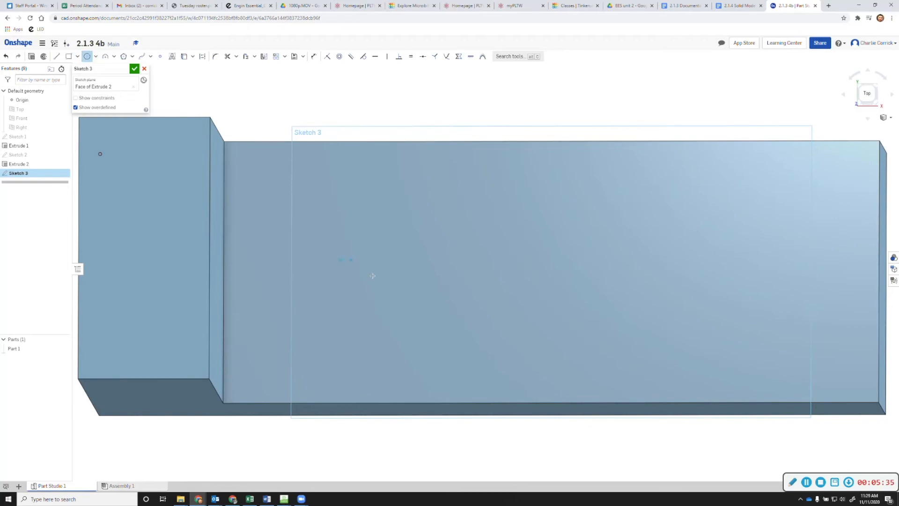
pyautogui.click(413, 296)
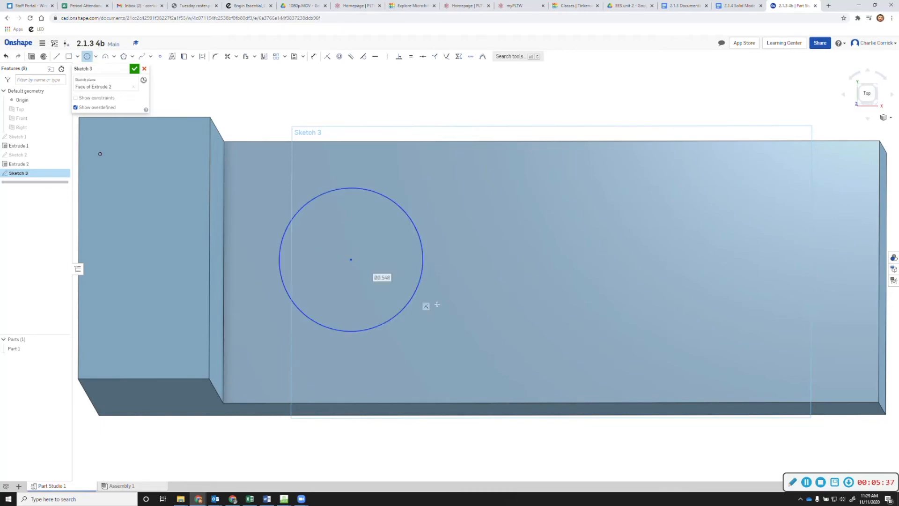
pyautogui.click(638, 262)
pyautogui.click(717, 298)
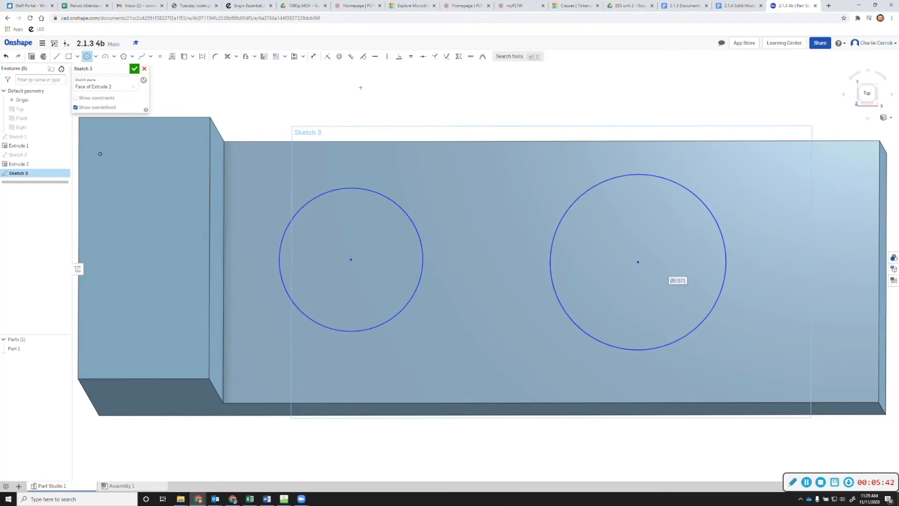
pyautogui.click(313, 56)
# Dimension the left and right hole circles to Ø0.5 in each
pyautogui.click(407, 216)
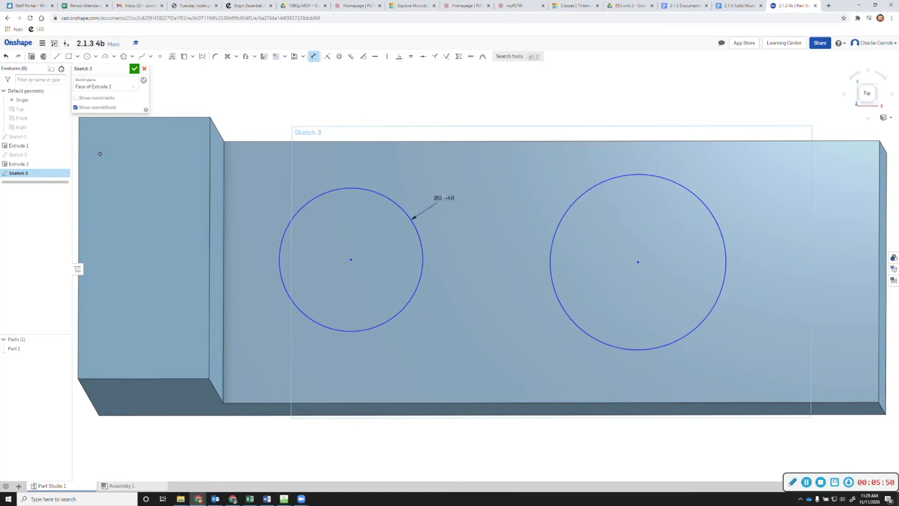
pyautogui.click(445, 214)
pyautogui.write('.5')
pyautogui.press('Return')
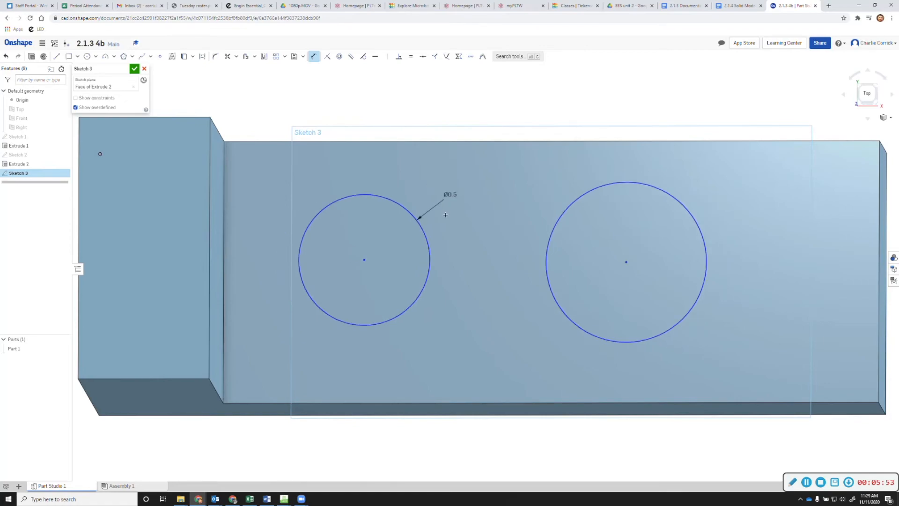
pyautogui.click(579, 194)
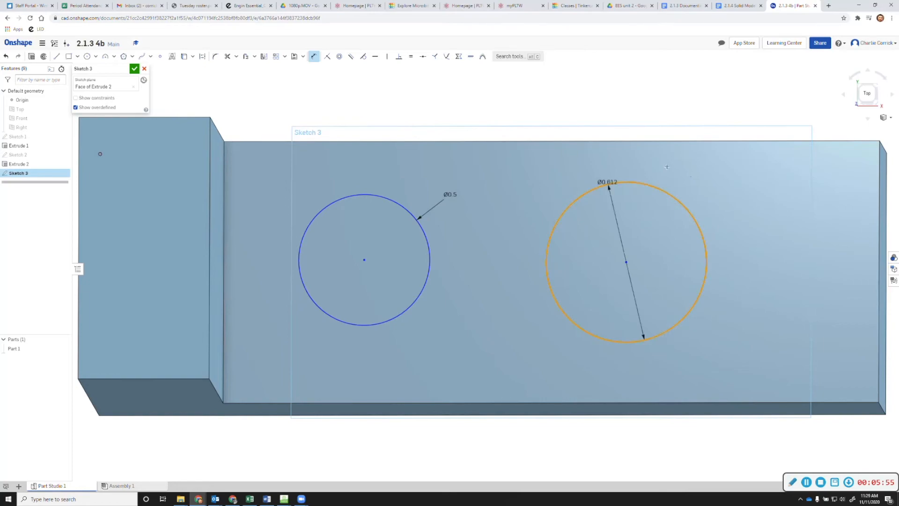
pyautogui.click(712, 184)
pyautogui.write('0.612')
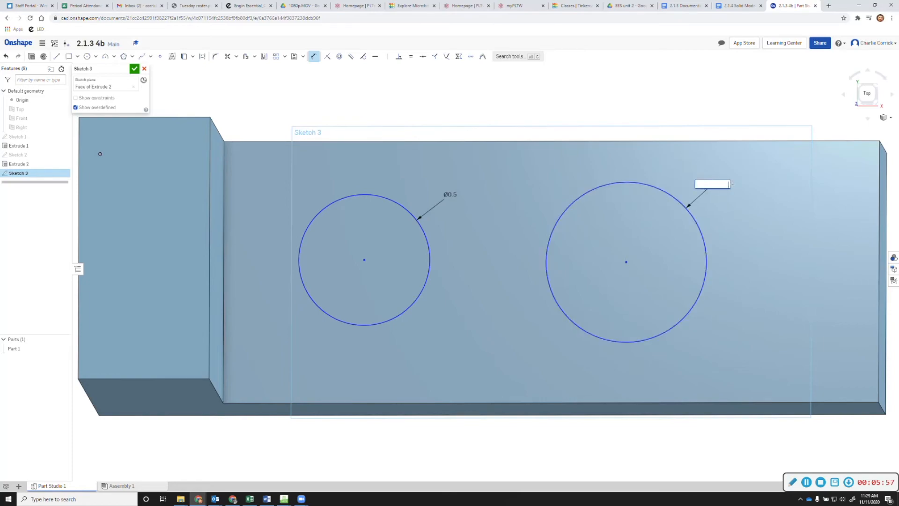
pyautogui.press('Return')
pyautogui.write('0.5')
pyautogui.press('Return')
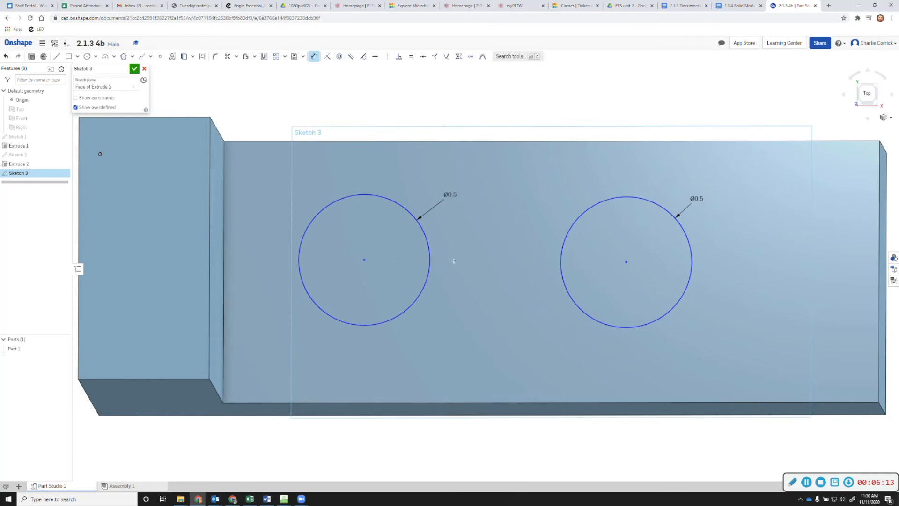
# Space the hole centres 1 in apart, with the left one 0.5 in from the upright
pyautogui.click(626, 261)
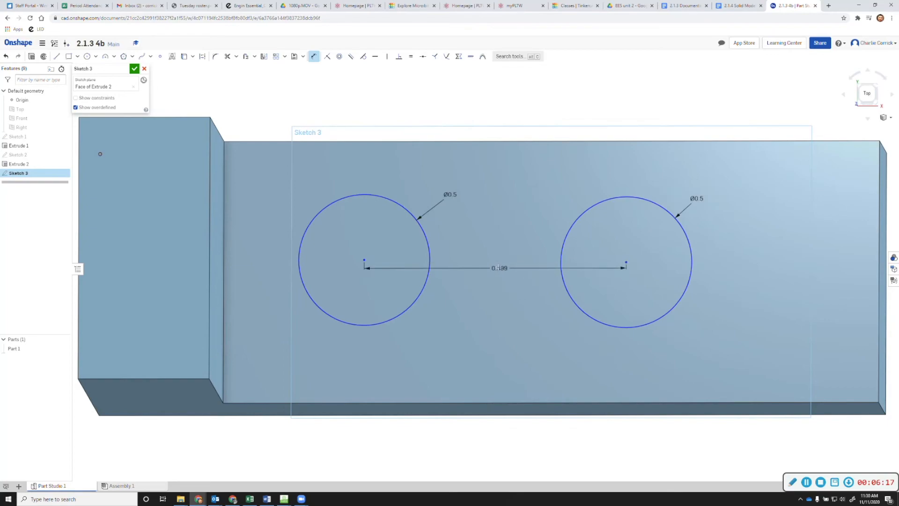
pyautogui.click(498, 268)
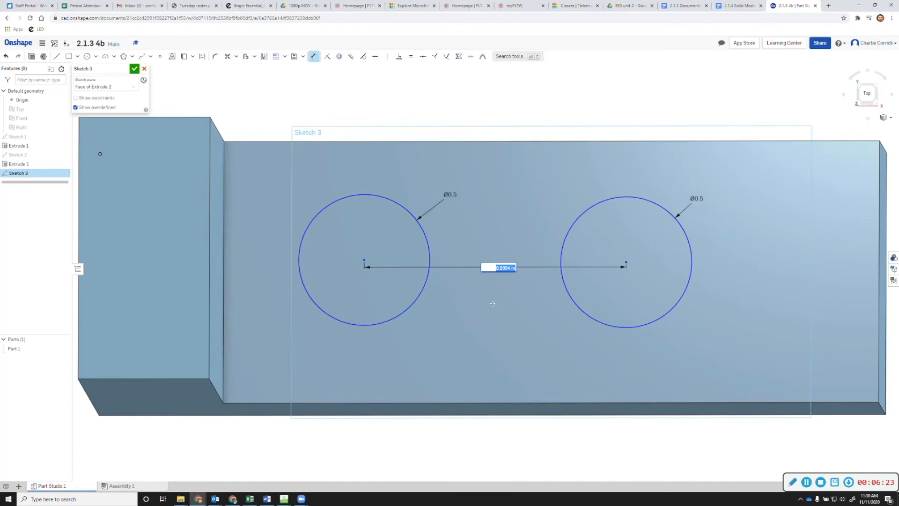
pyautogui.write('1')
pyautogui.press('Return')
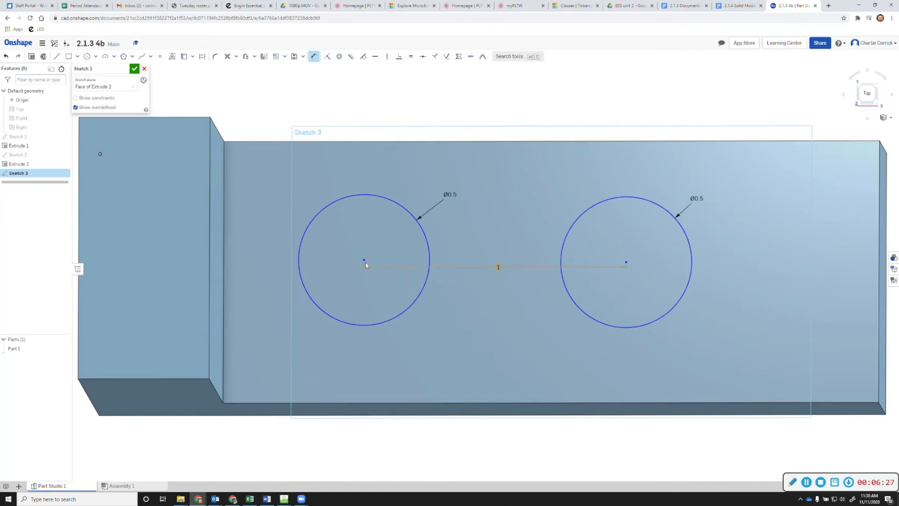
pyautogui.click(224, 263)
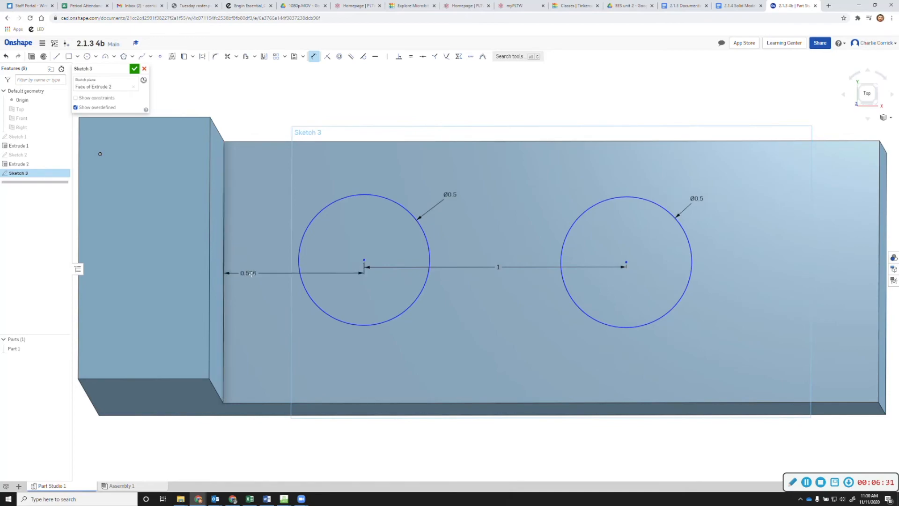
pyautogui.click(266, 288)
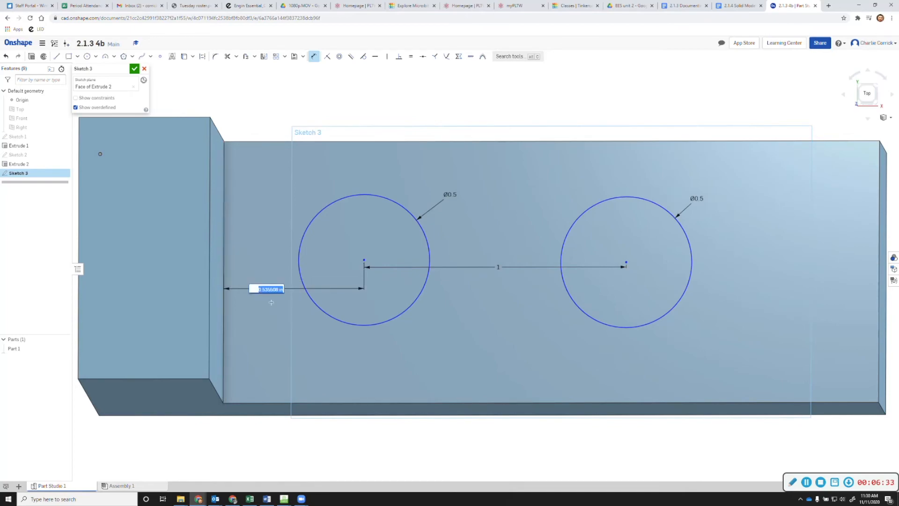
pyautogui.write('0.5')
pyautogui.press('Return')
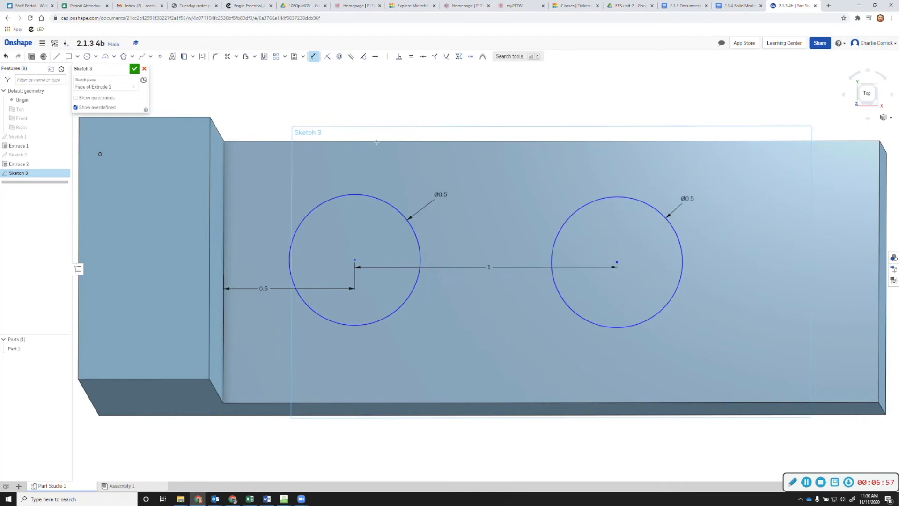
# Place both hole centres 0.5 in from the base's top edge
pyautogui.click(356, 145)
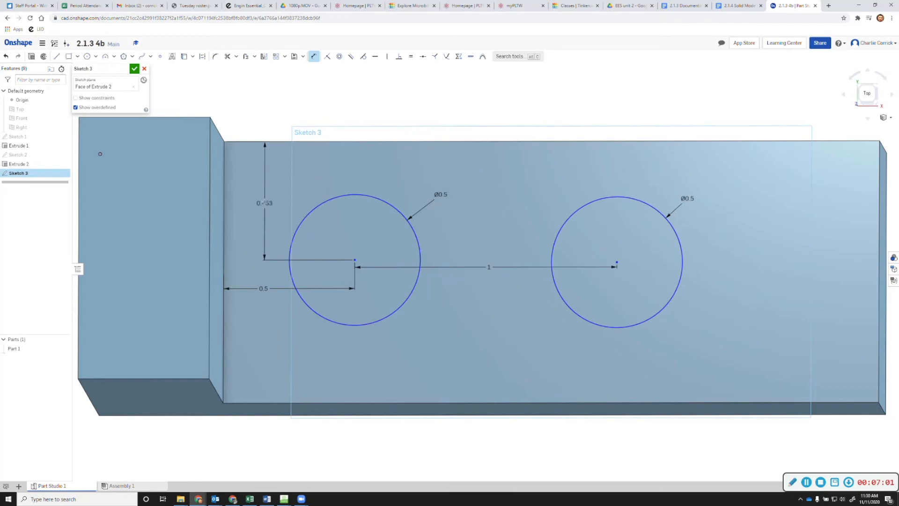
pyautogui.click(265, 202)
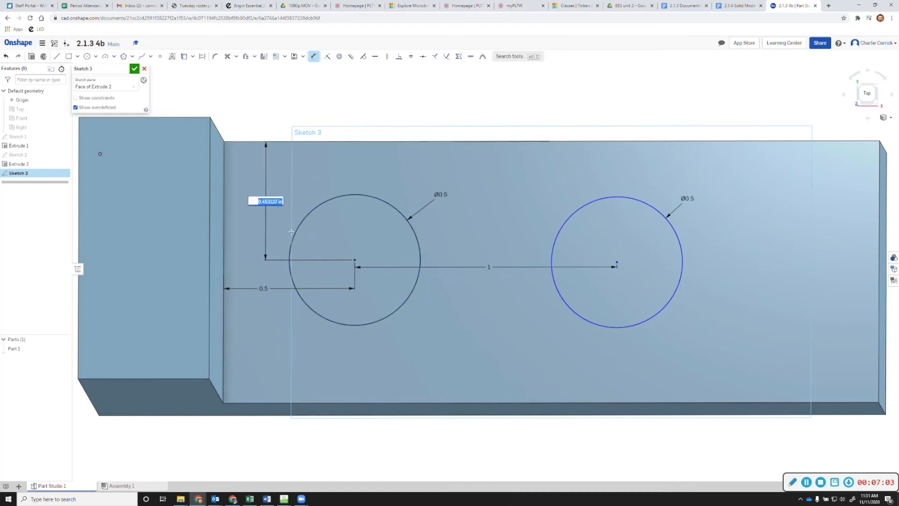
pyautogui.write('.5')
pyautogui.press('Return')
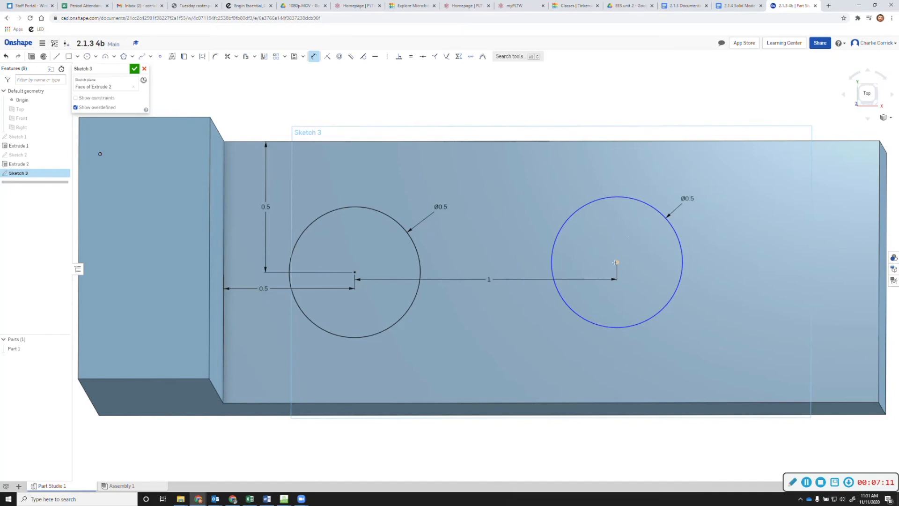
pyautogui.click(606, 141)
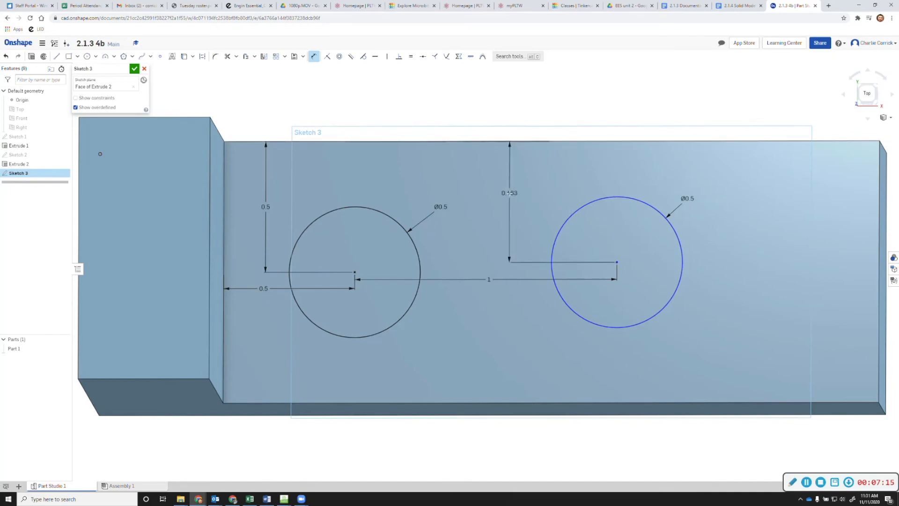
pyautogui.click(509, 192)
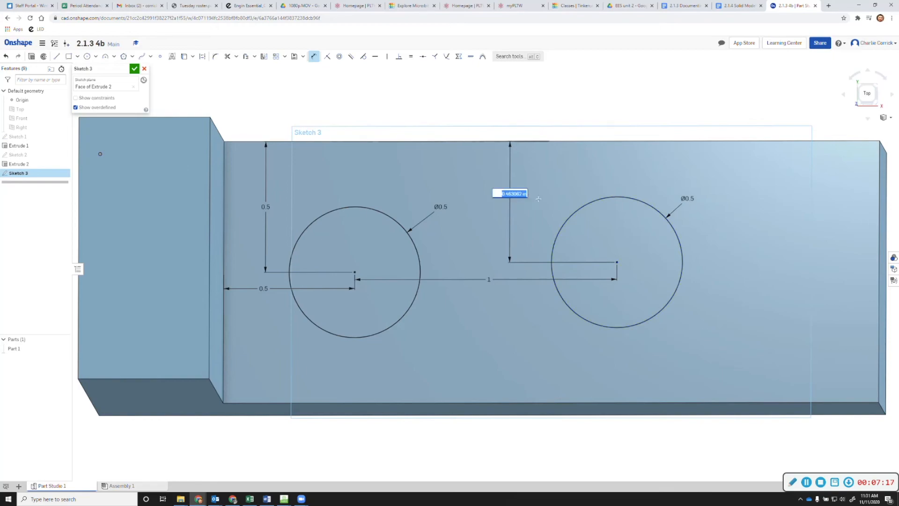
pyautogui.write('0.5')
pyautogui.press('Return')
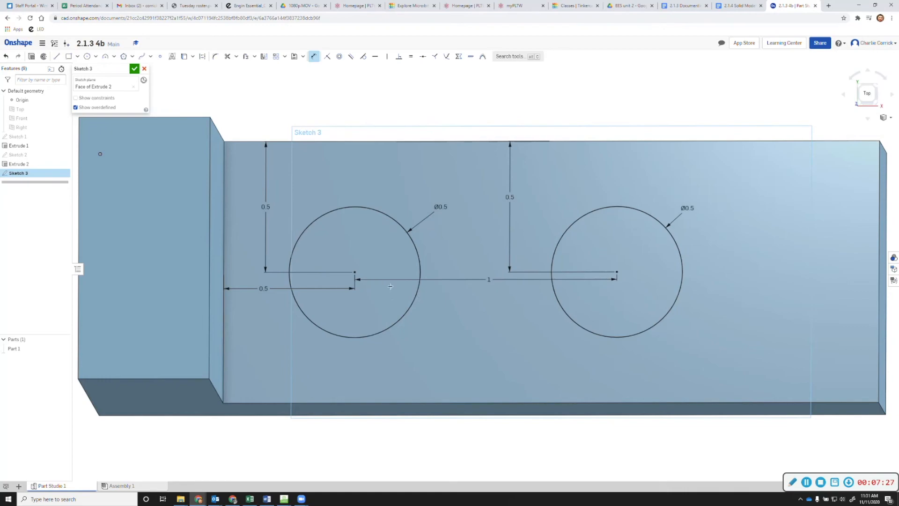
# Finish Sketch 3 and extrude both circles as a Remove cut through the base
pyautogui.click(135, 69)
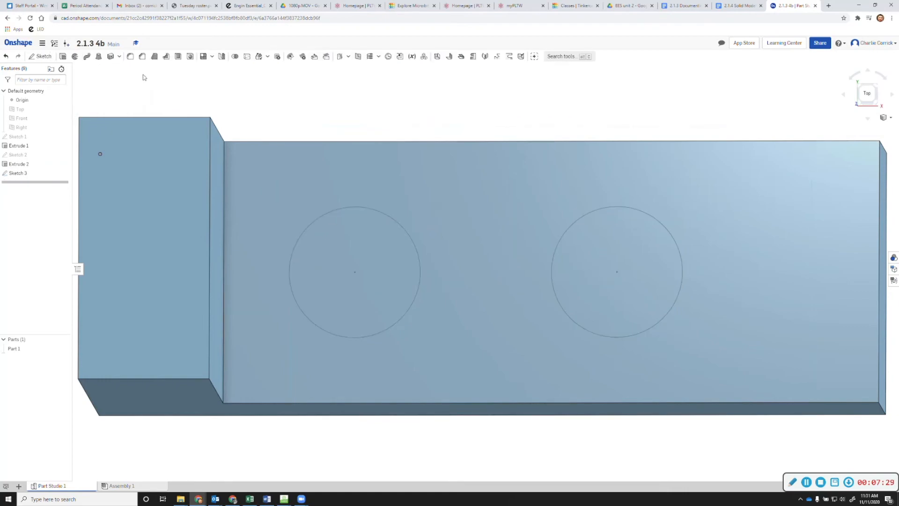
pyautogui.click(63, 57)
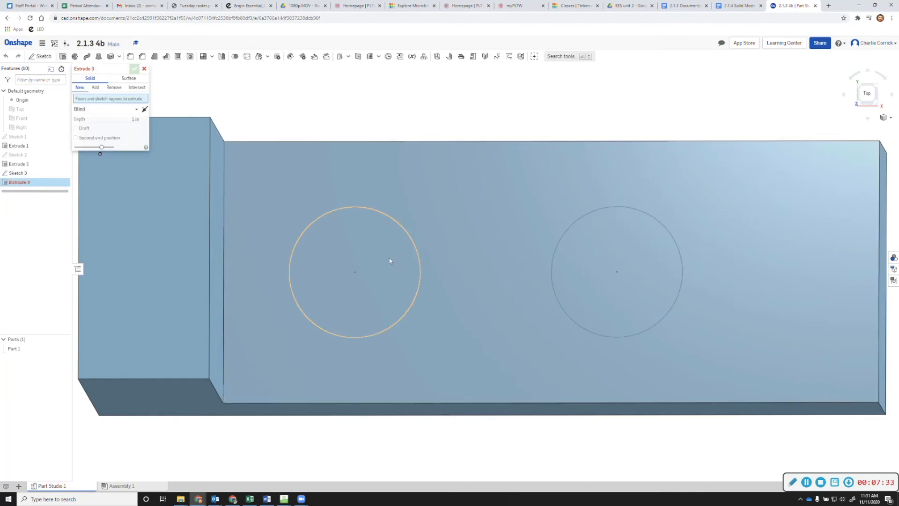
pyautogui.click(390, 259)
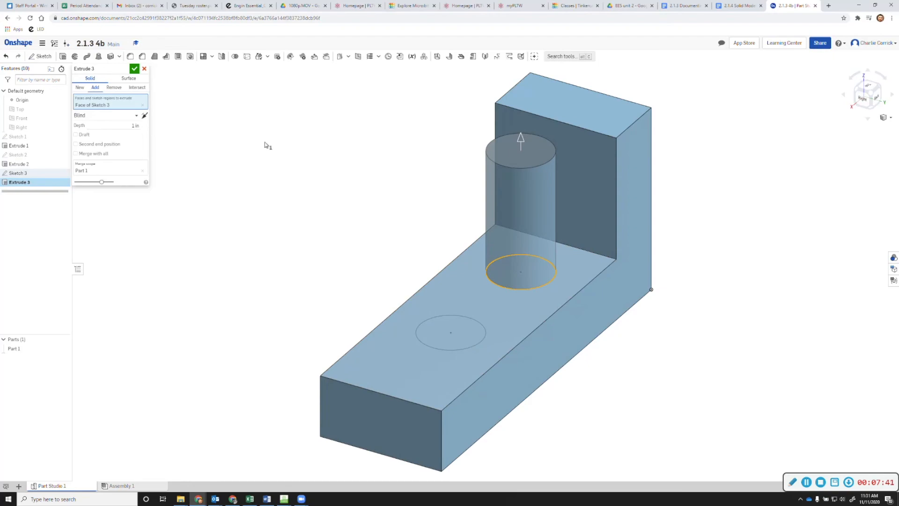
pyautogui.click(114, 88)
pyautogui.click(468, 342)
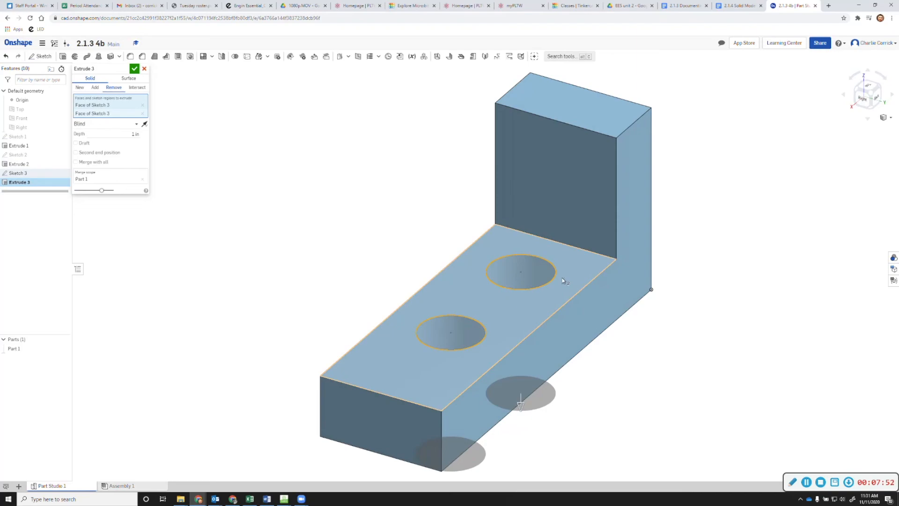
pyautogui.click(134, 69)
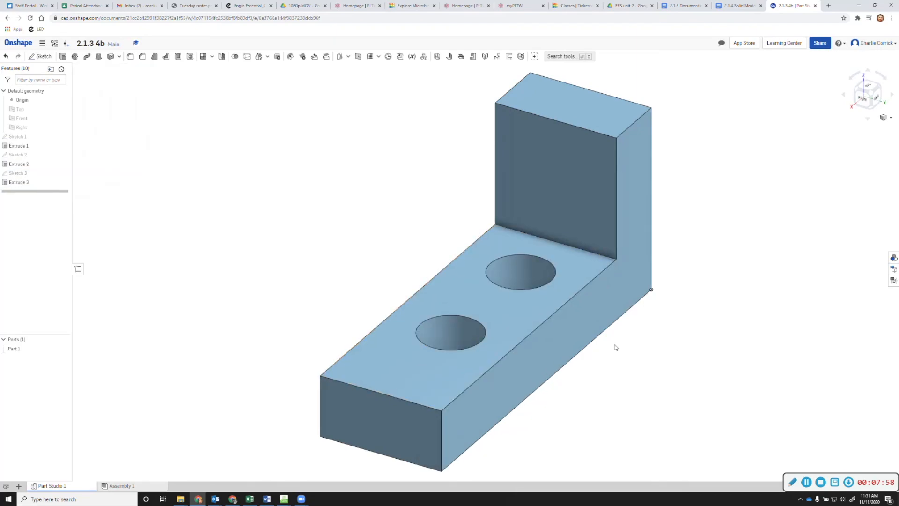
# Turn the bracket to the opposite isometric view and open the 2.1.4 Solid Models drawing
pyautogui.click(859, 93)
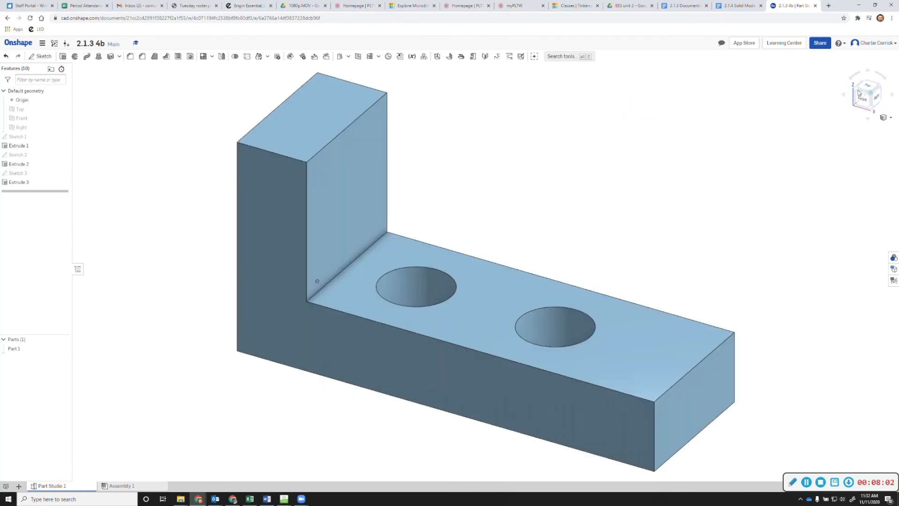
pyautogui.click(738, 5)
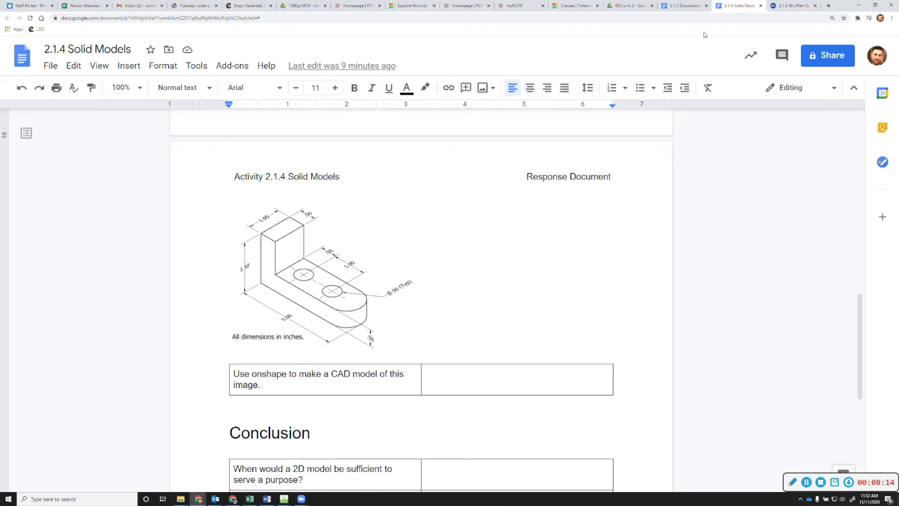
# Return to the 2.1.3 4b bracket model in Onshape
pyautogui.click(780, 4)
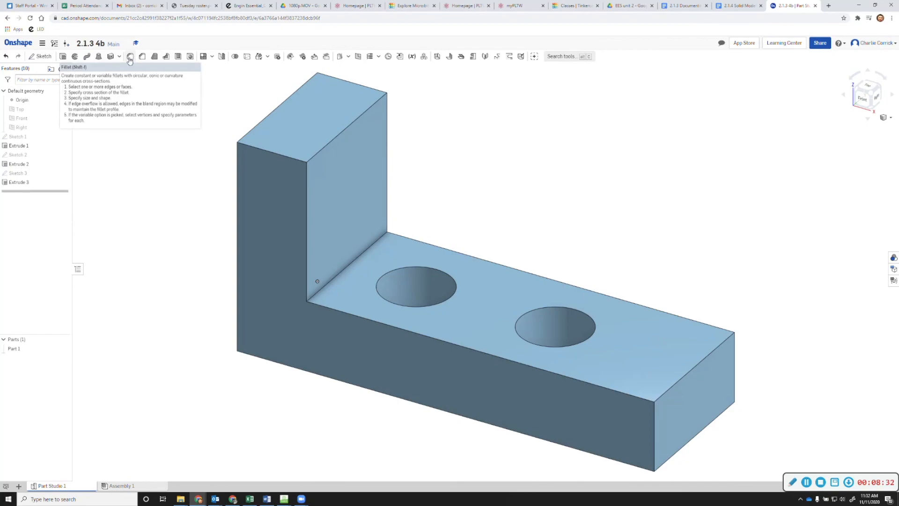
# Start a fillet on the base's two vertical end edges, then check the reference drawing in Google Docs
pyautogui.click(130, 57)
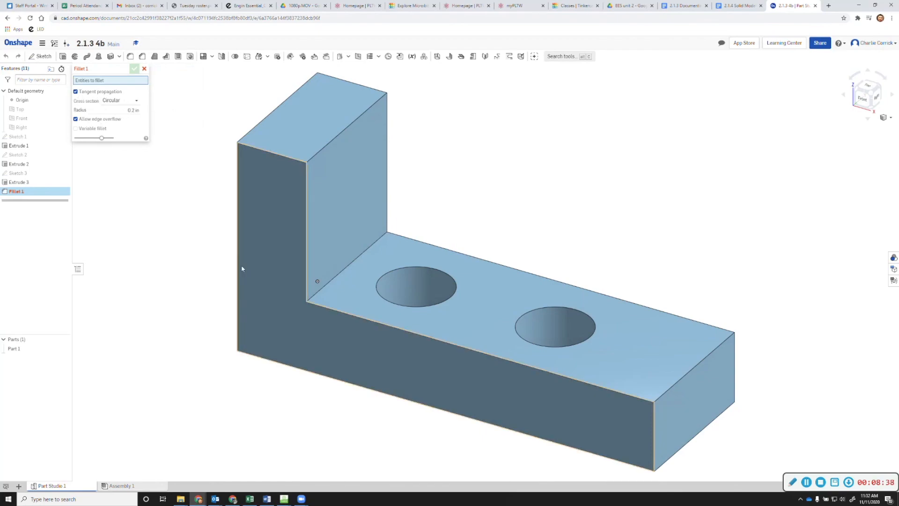
pyautogui.click(654, 438)
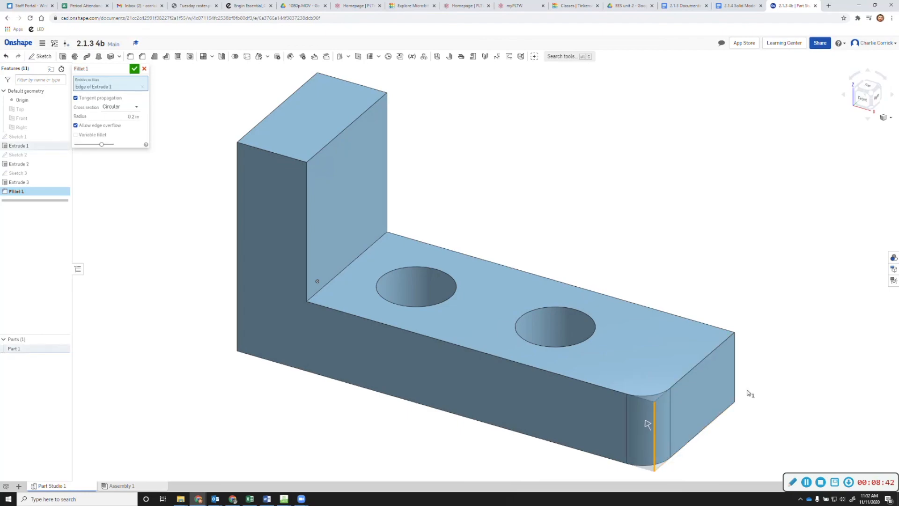
pyautogui.click(736, 373)
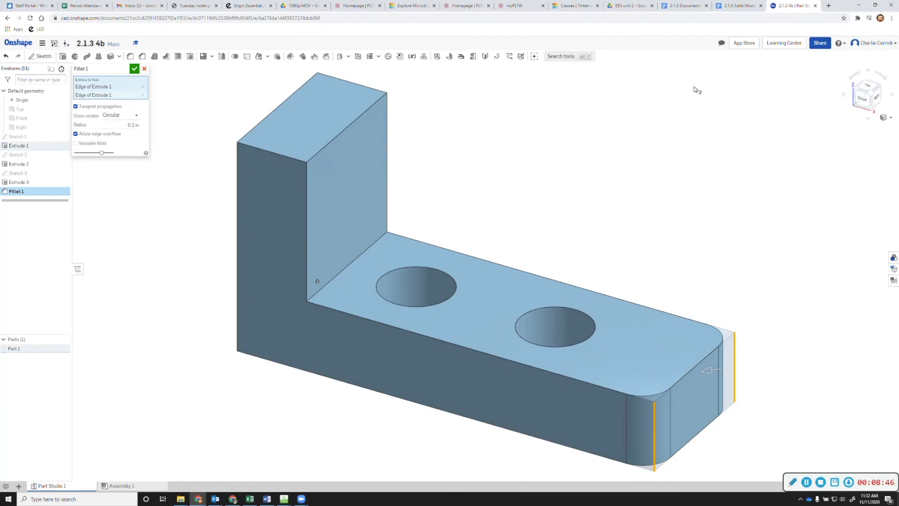
pyautogui.click(723, 11)
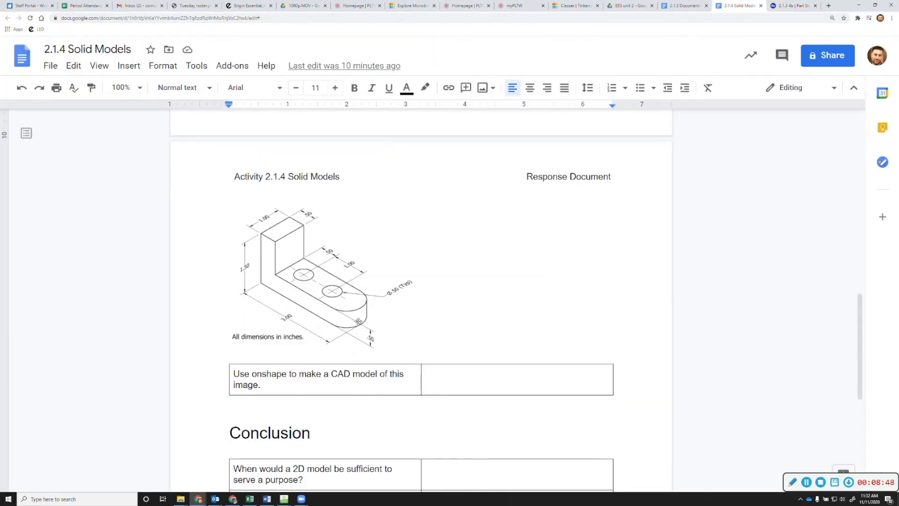
# Compare the rounded base end in the drawing with the model, ending on the Onshape fillet preview
pyautogui.click(792, 6)
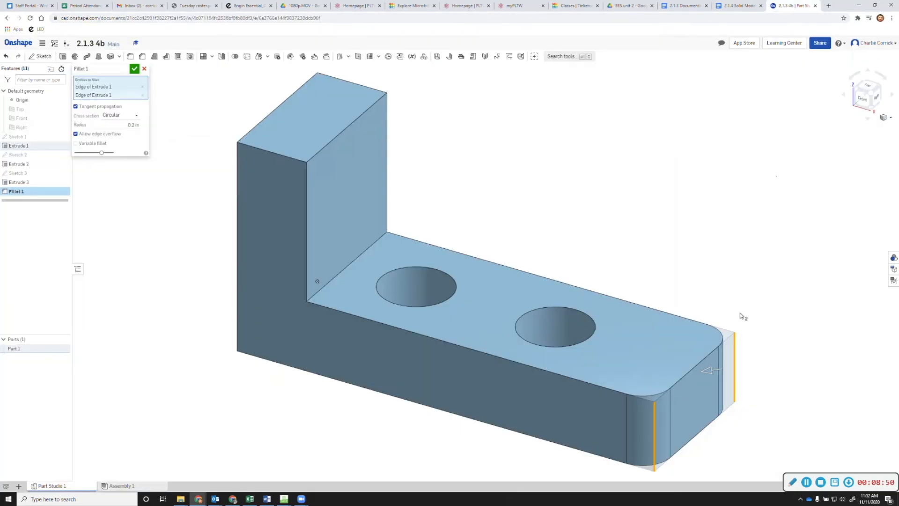
pyautogui.click(737, 5)
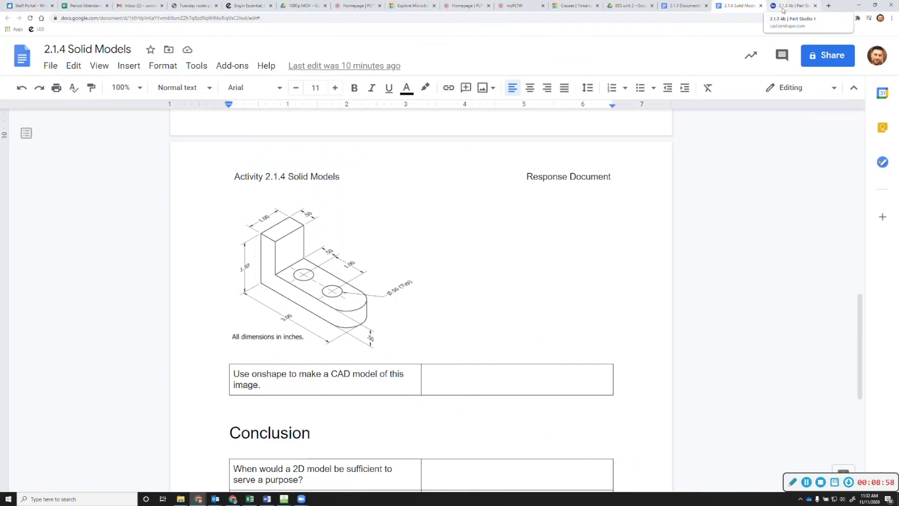
pyautogui.click(783, 10)
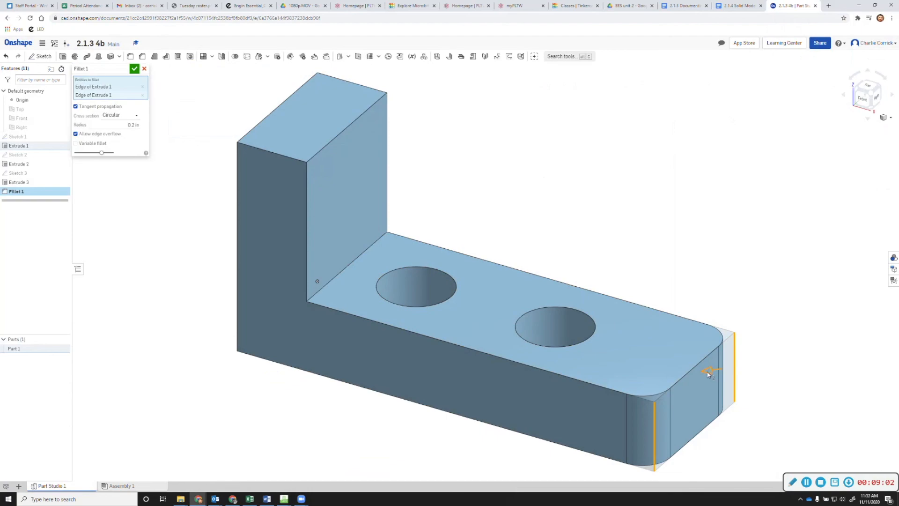
# Set the fillet radius to 0.5 in and confirm Fillet 1, making the base end a semicircle
pyautogui.moveTo(708, 373); pyautogui.dragTo(687, 378)
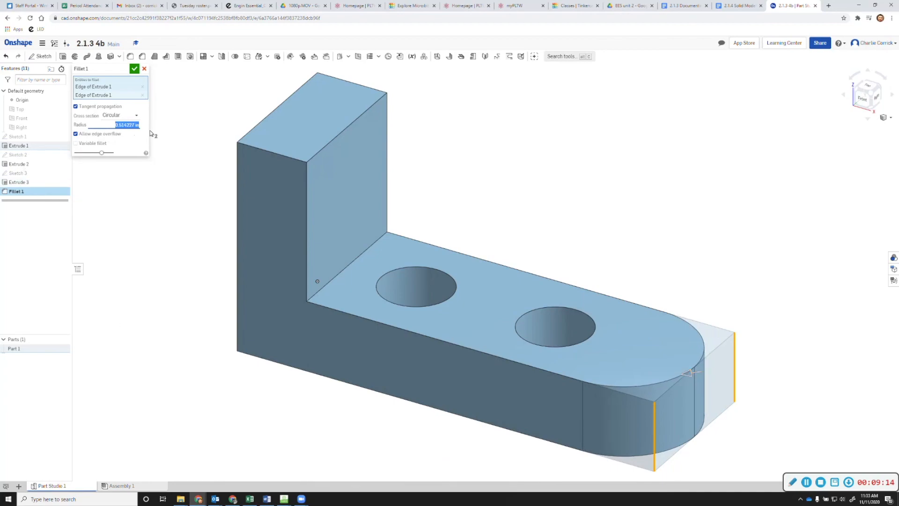
pyautogui.doubleClick(126, 125)
pyautogui.write('5')
pyautogui.press('Return')
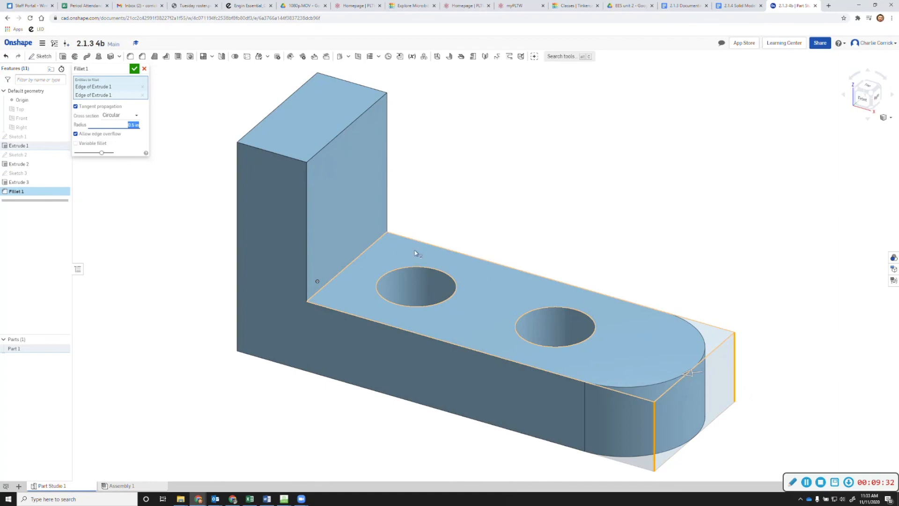
pyautogui.click(135, 70)
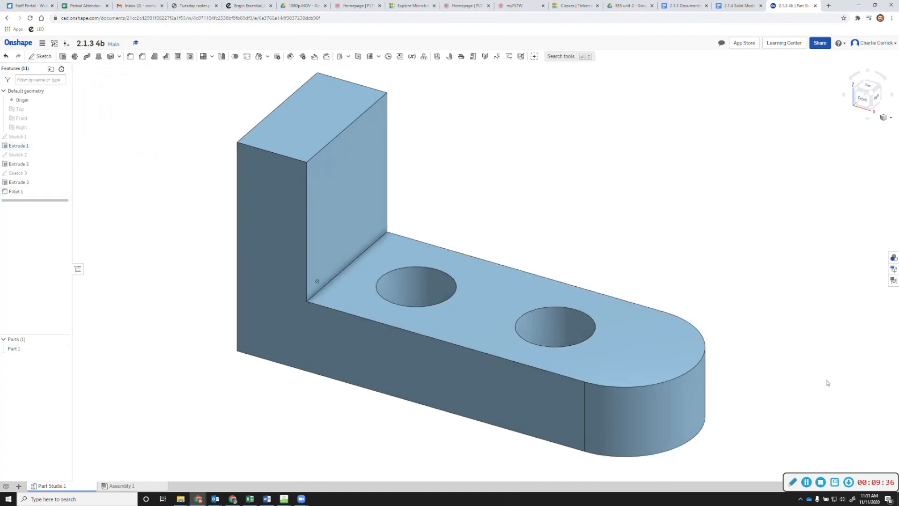